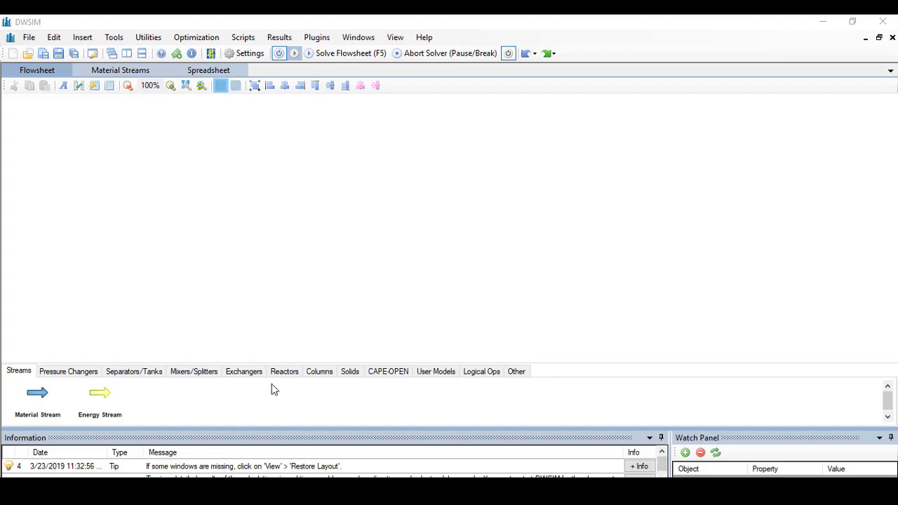
key("alt+Tab")
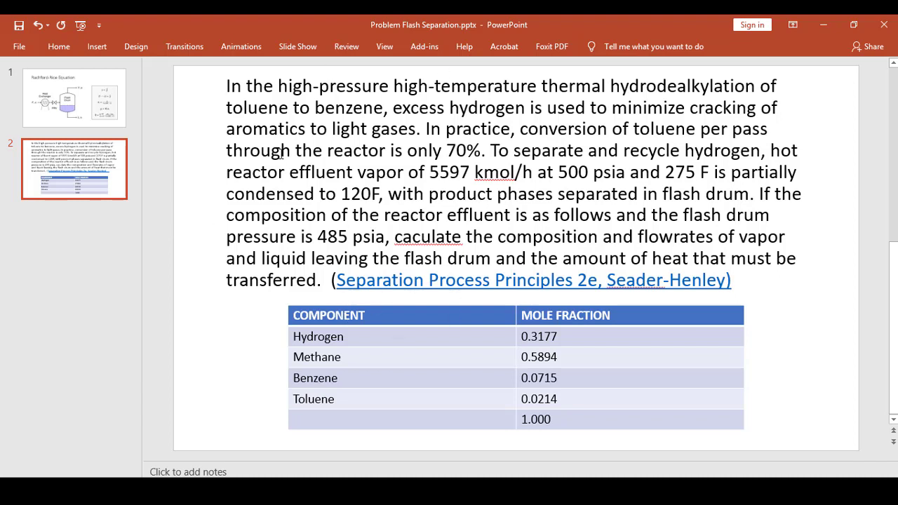
Step: Review the Rachford-Rice Equation slide, then go back to the problem statement slide
left_click(79, 100)
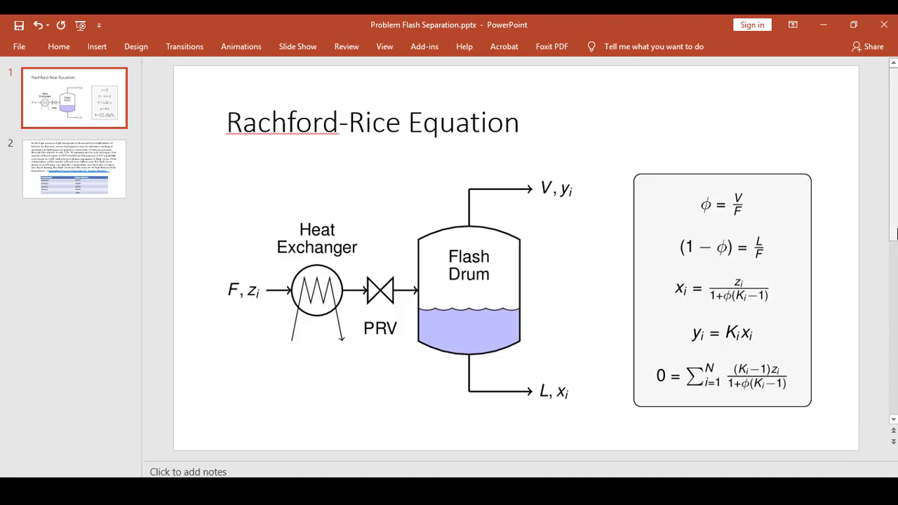
left_click(893, 232)
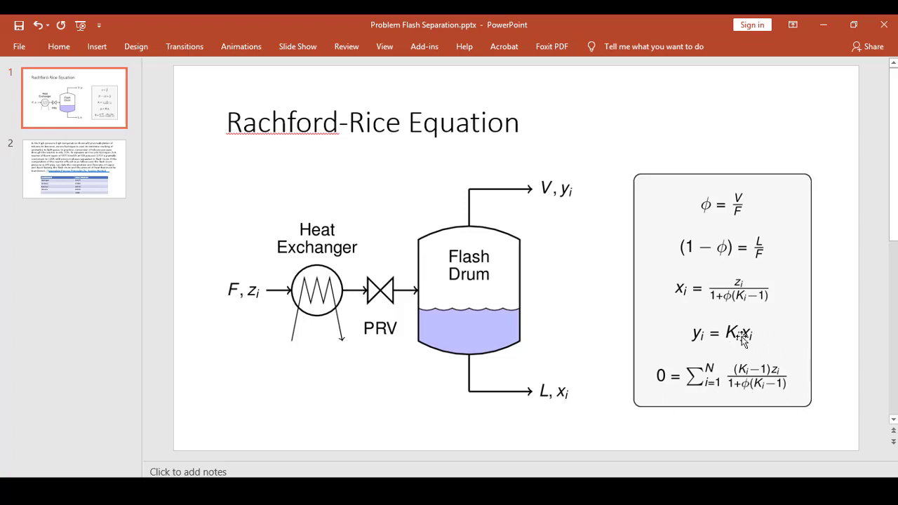
left_click(108, 180)
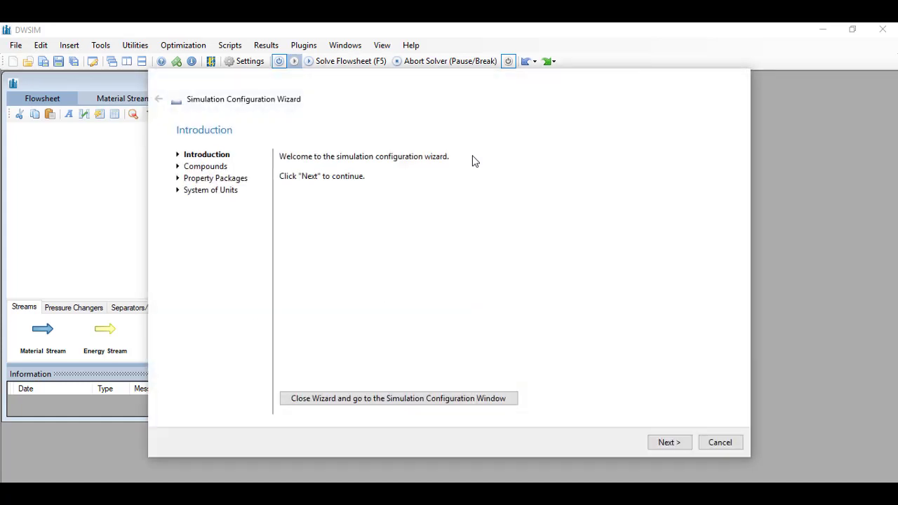
Step: Search for and add Hydrogen, Methane, Benzene and Toluene as the simulation's compounds
left_click(670, 444)
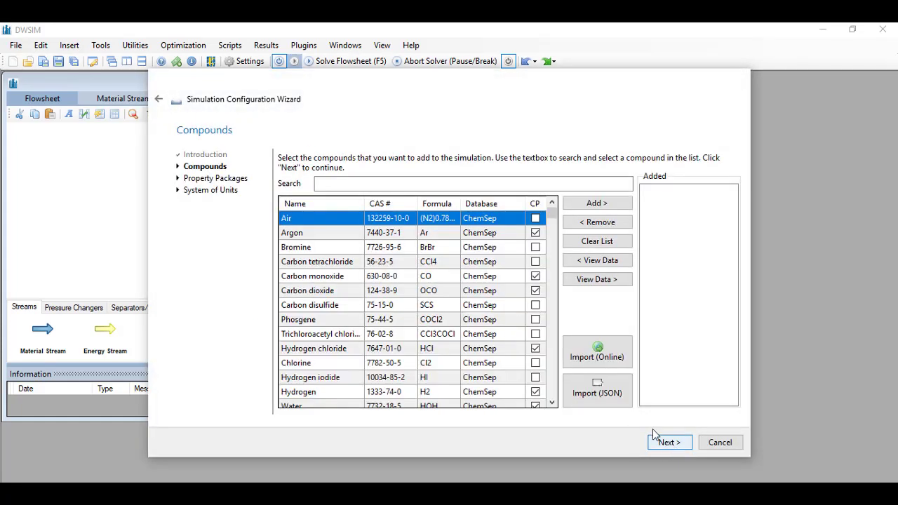
left_click(390, 185)
type("HYDROGEN")
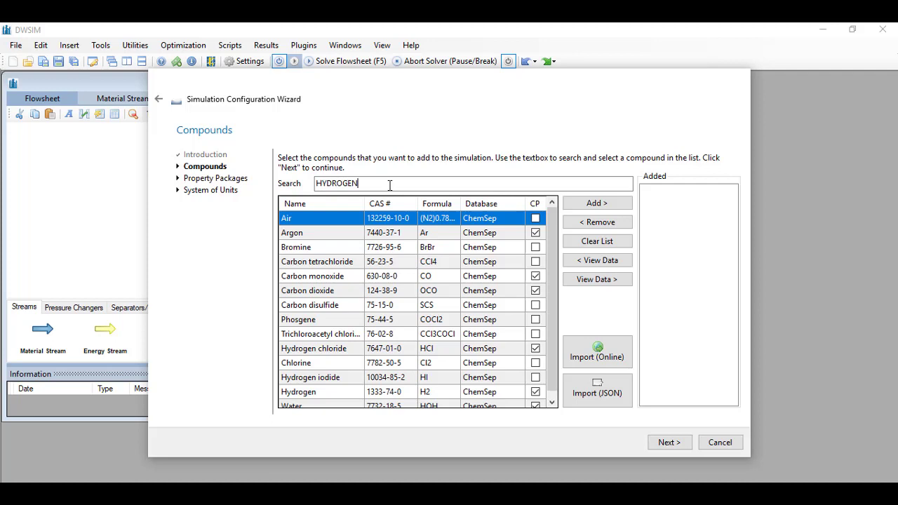
key("ctrl+a")
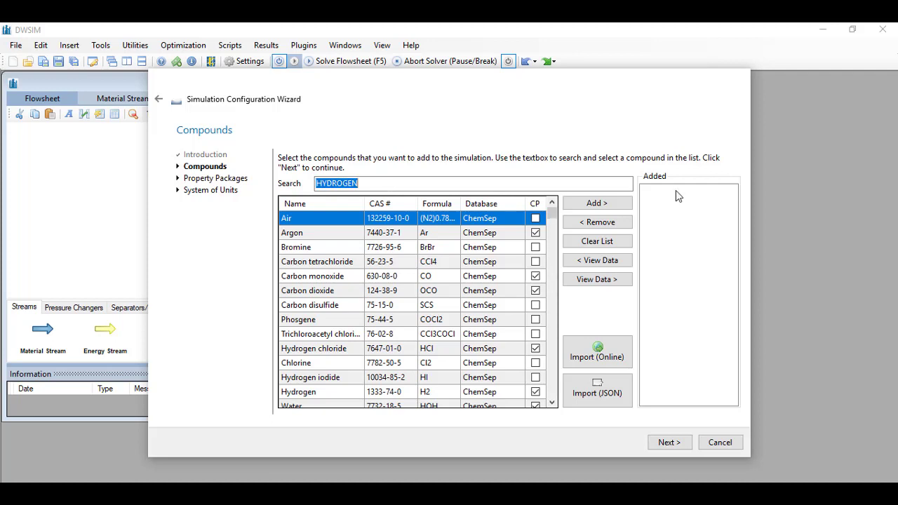
key("Return")
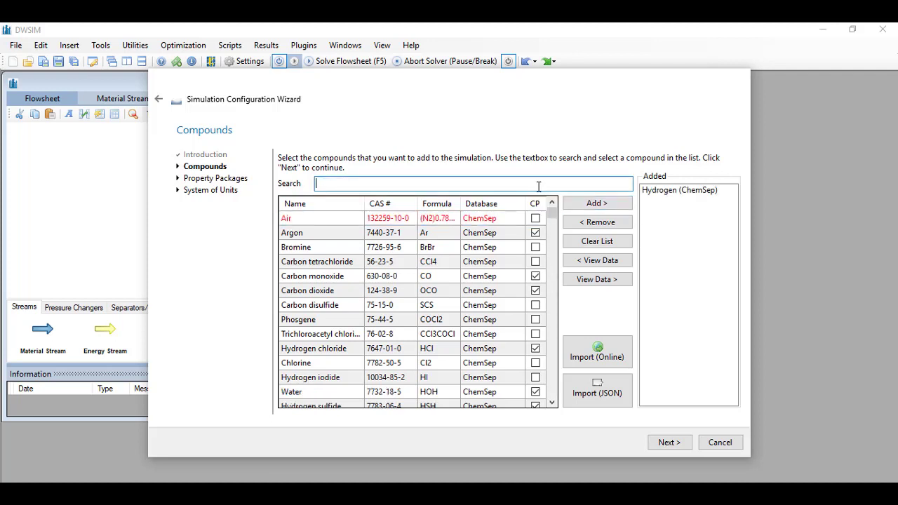
type("METHANE")
key("ctrl+a")
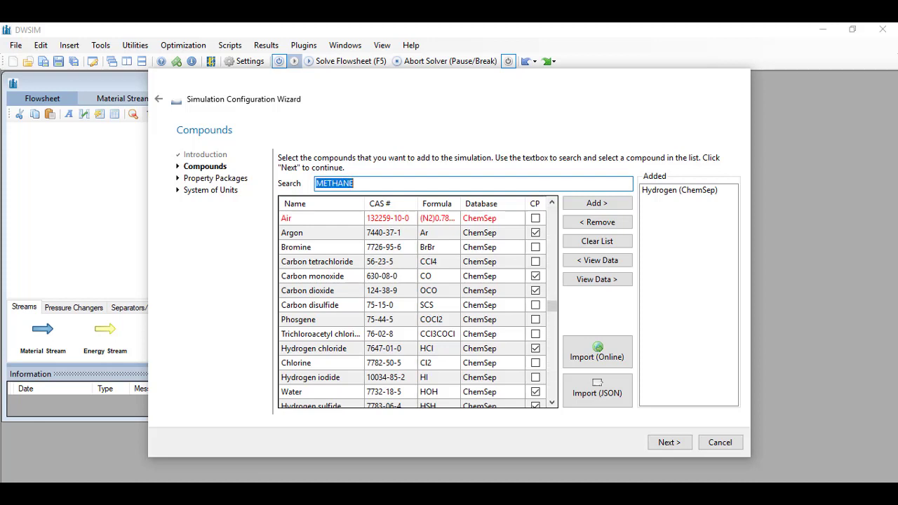
key("Return")
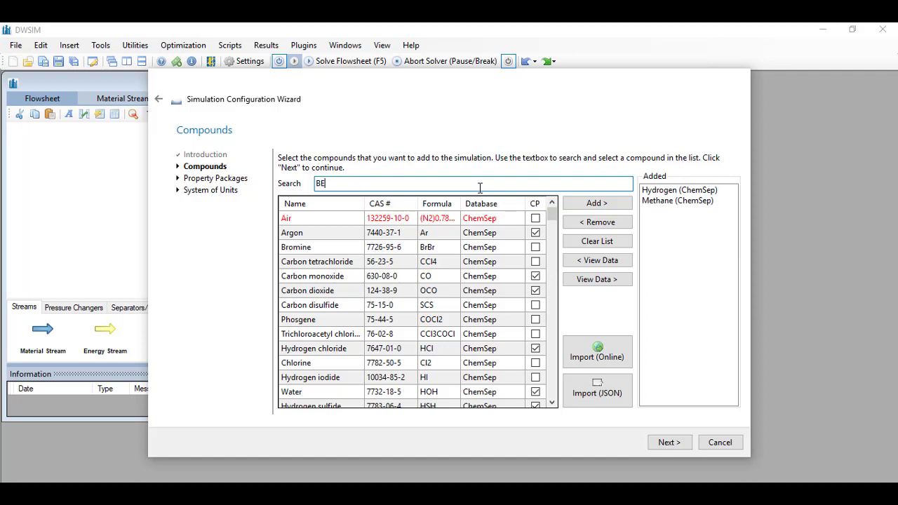
type("BENZENE")
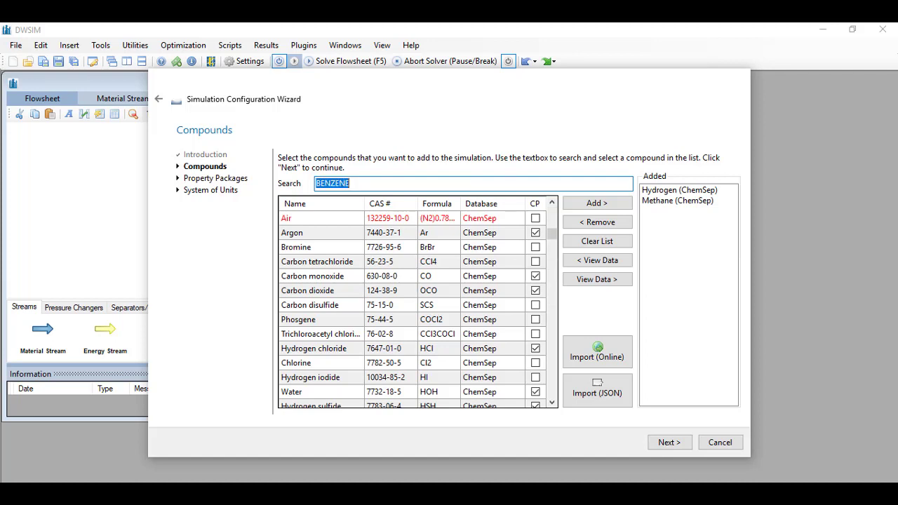
key("Return")
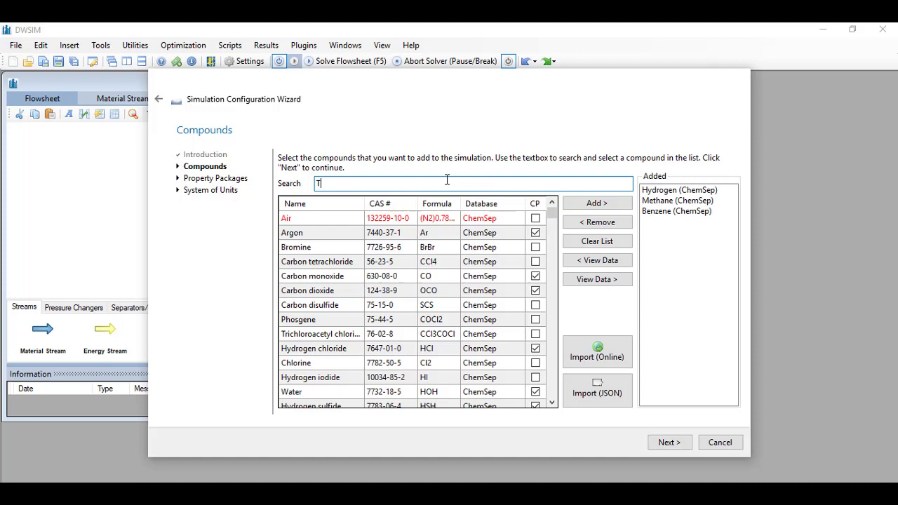
type("TOLUENE")
key("Return")
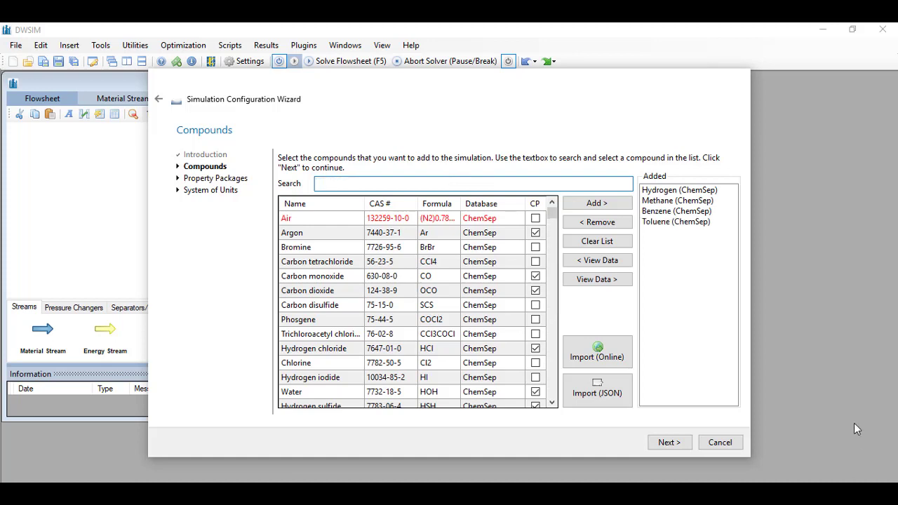
Step: Add the Peng-Robinson (PR) property package to the simulation
left_click(674, 448)
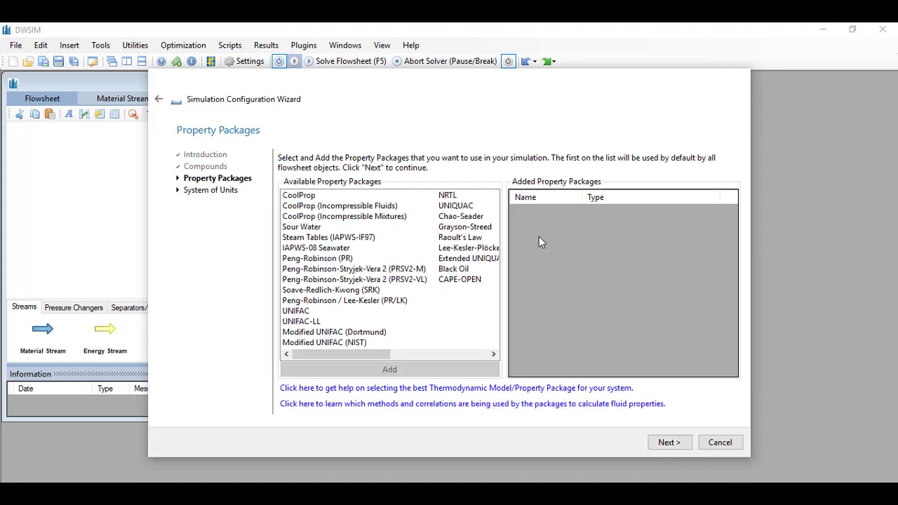
mouse_move(418, 297)
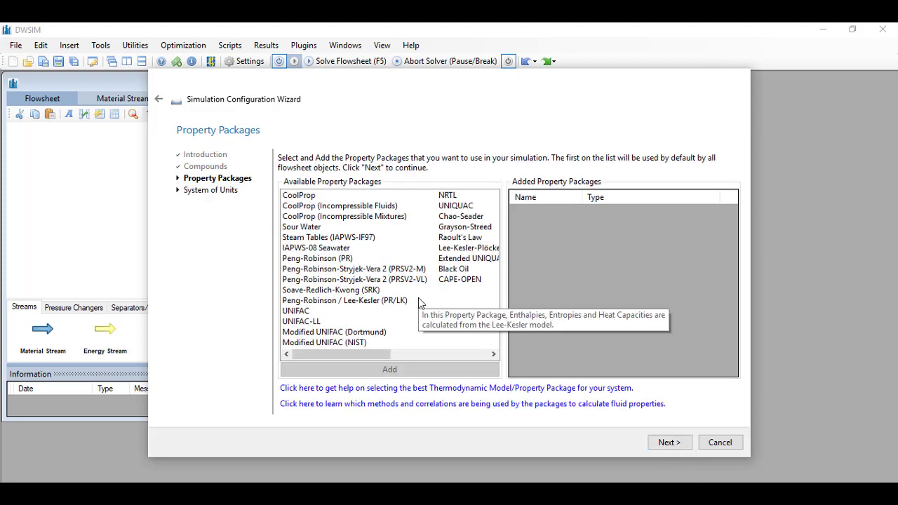
scroll(491, 343, "right", 4)
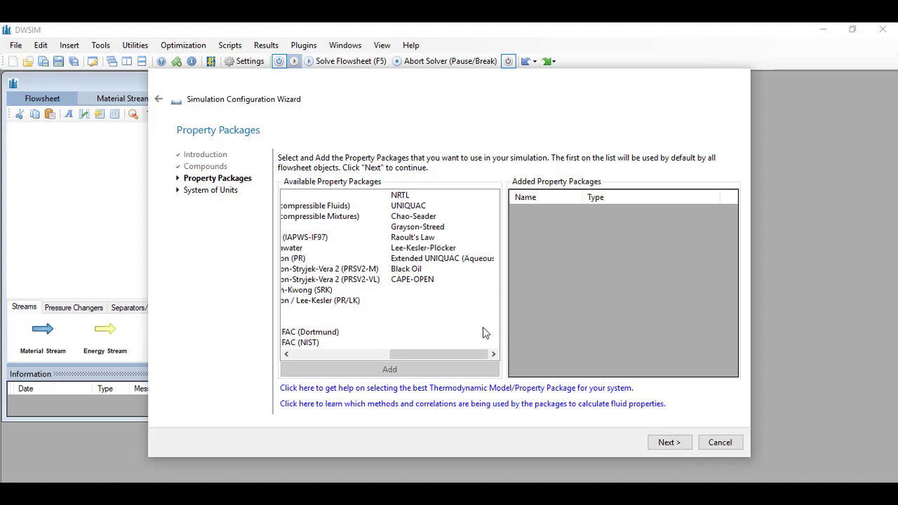
scroll(475, 329, "left", 4)
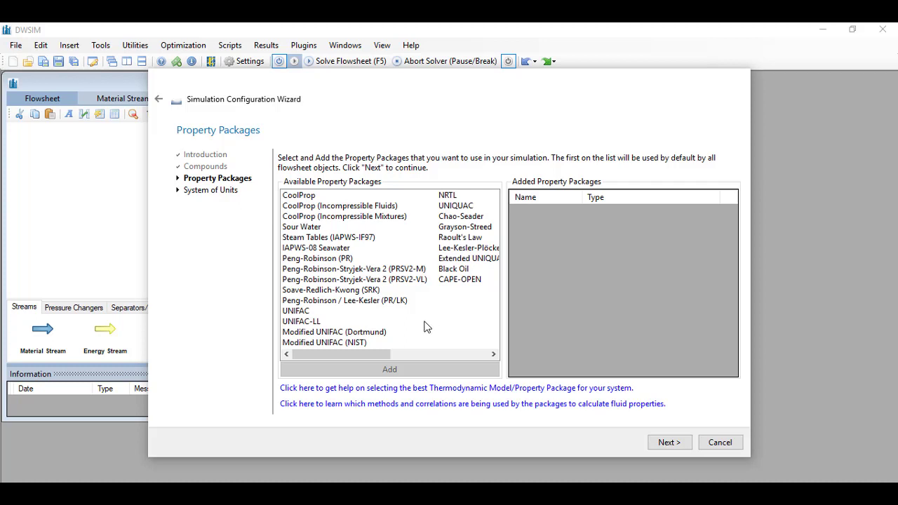
left_click(338, 269)
left_click(336, 259)
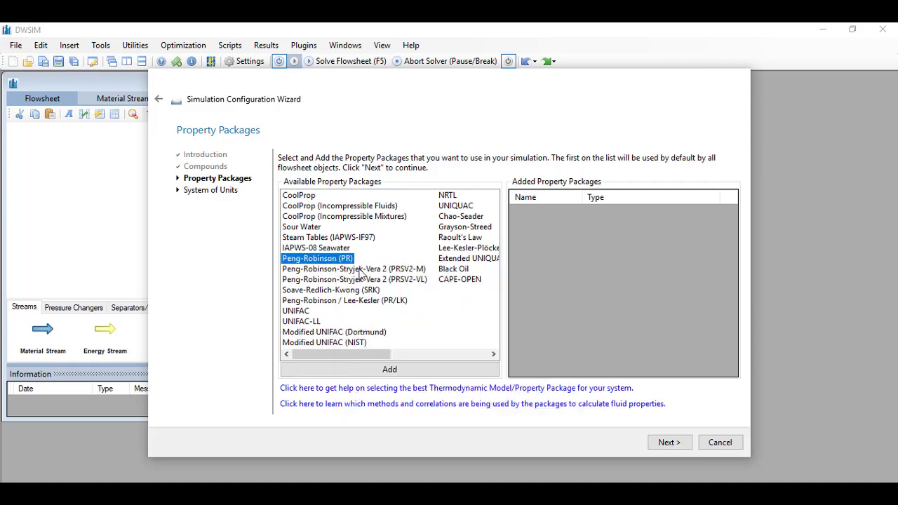
left_click(660, 445)
left_click(541, 318)
left_click(389, 369)
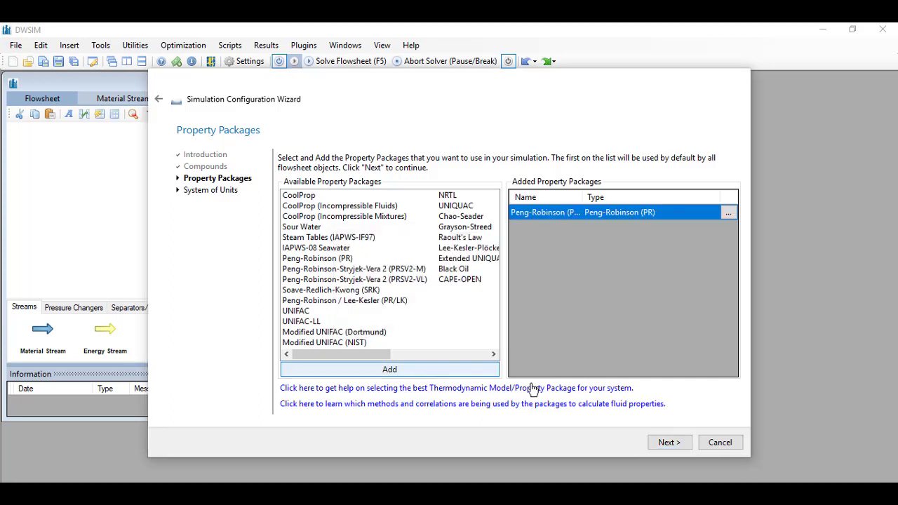
Step: Choose the C5 system of units and finish the configuration wizard
left_click(670, 441)
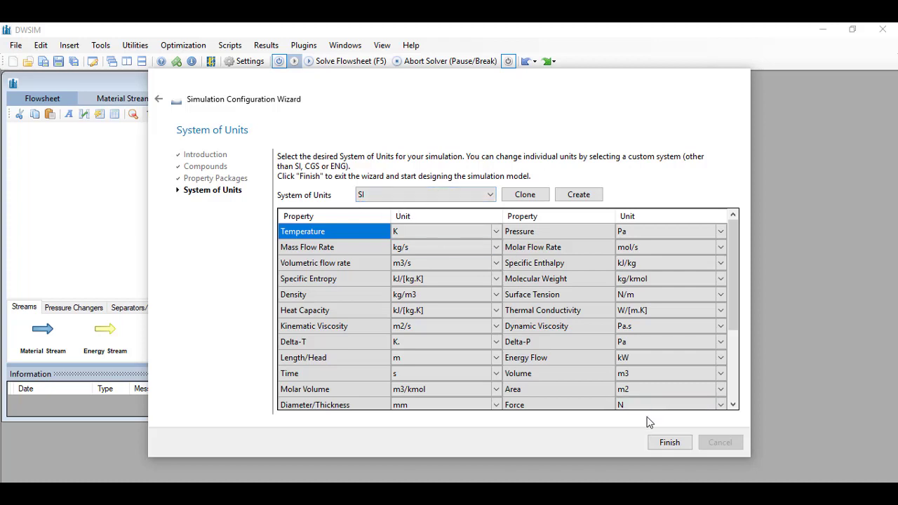
left_click(419, 192)
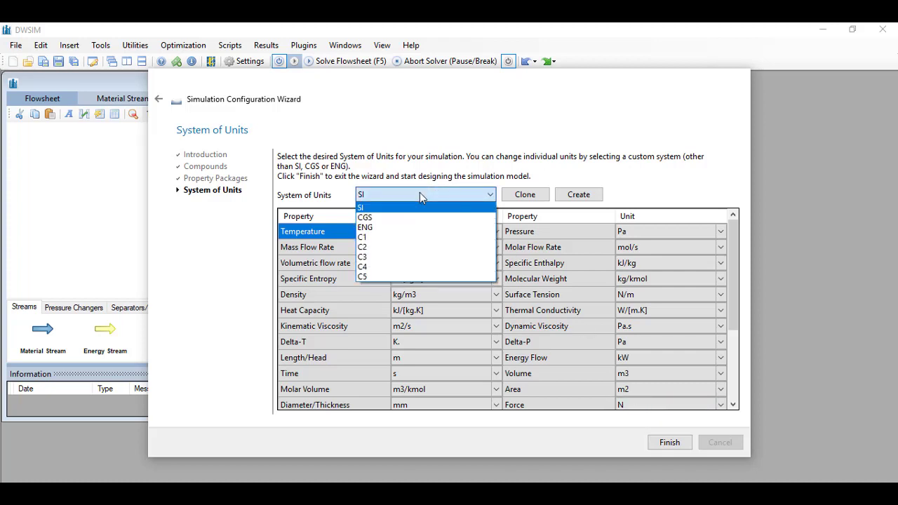
left_click(393, 236)
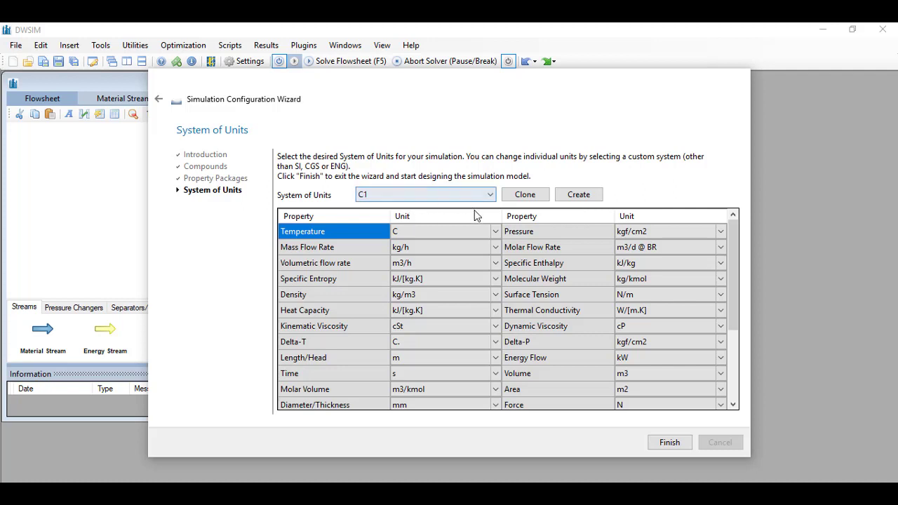
key("Down")
key("Down")
key("Down")
key("Down")
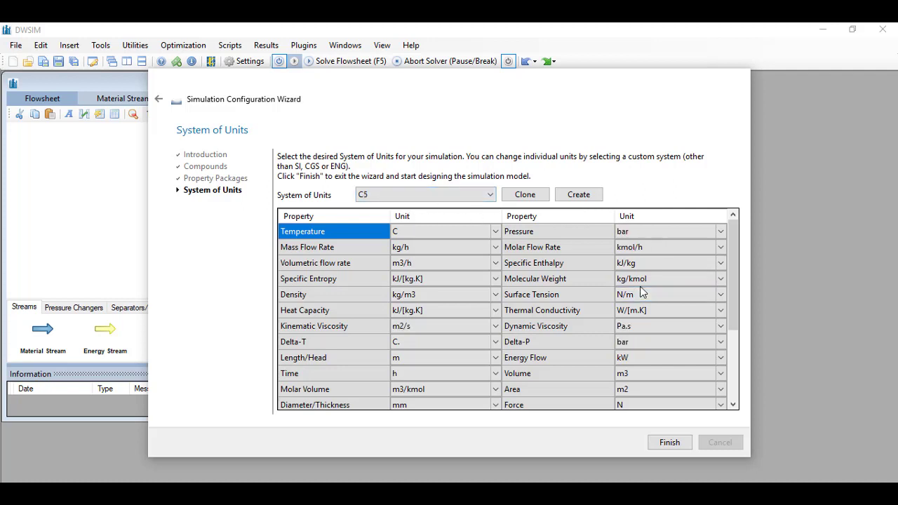
left_click(666, 442)
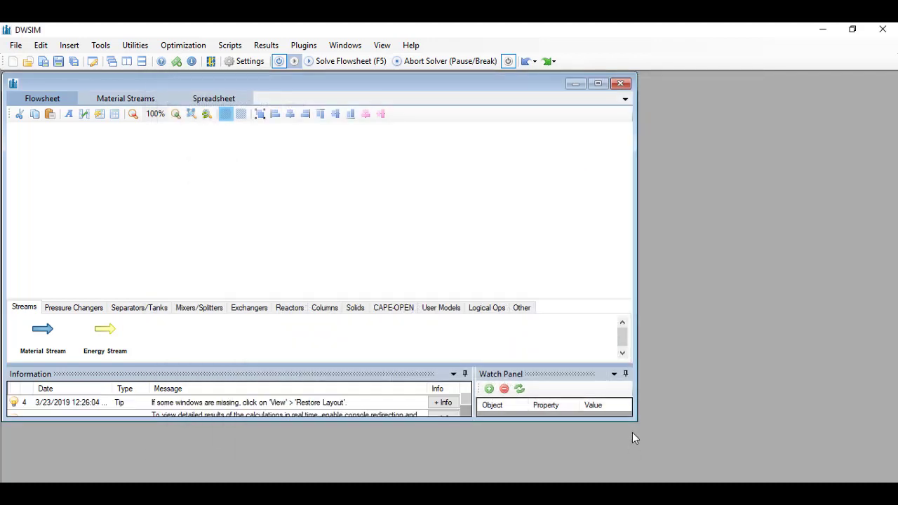
Step: Maximize the flowsheet, place a new material stream and reset the view to default zoom
left_click(598, 83)
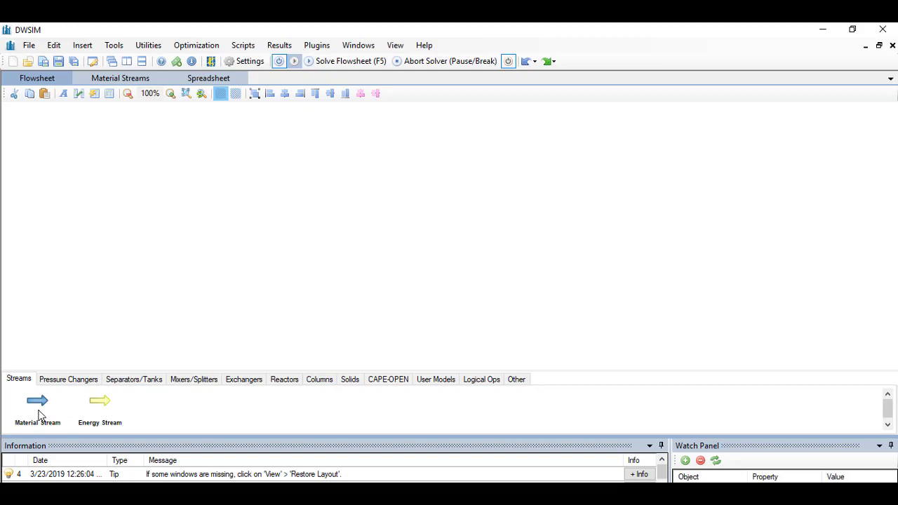
left_click_drag(40, 415, 200, 233)
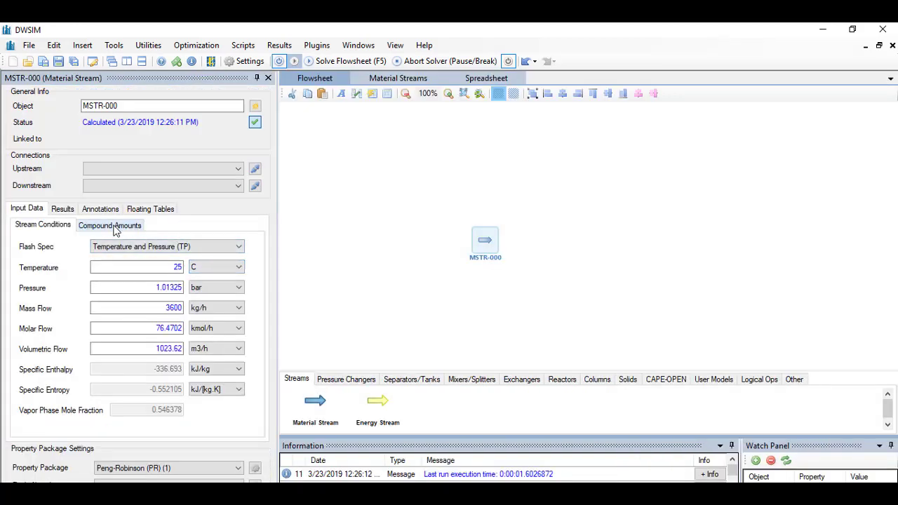
scroll(583, 256, "up", 5)
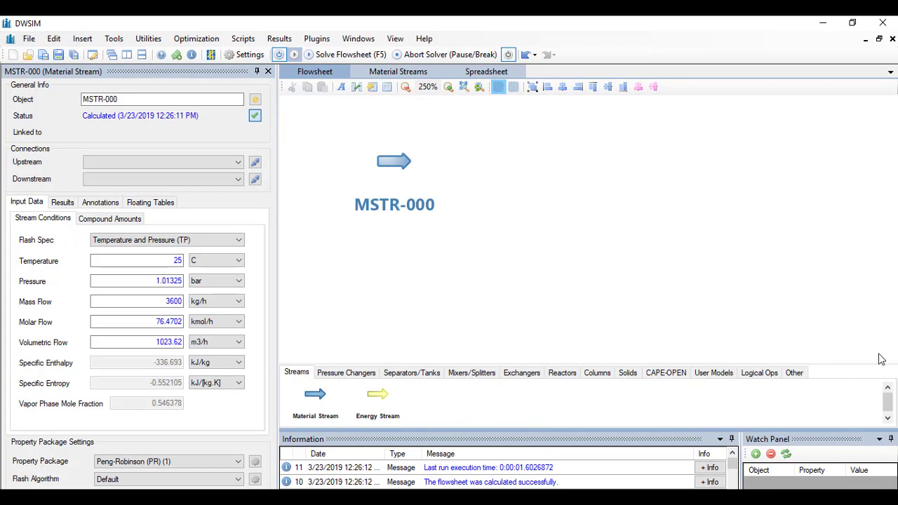
scroll(429, 202, "down", 3)
scroll(411, 194, "up", 1)
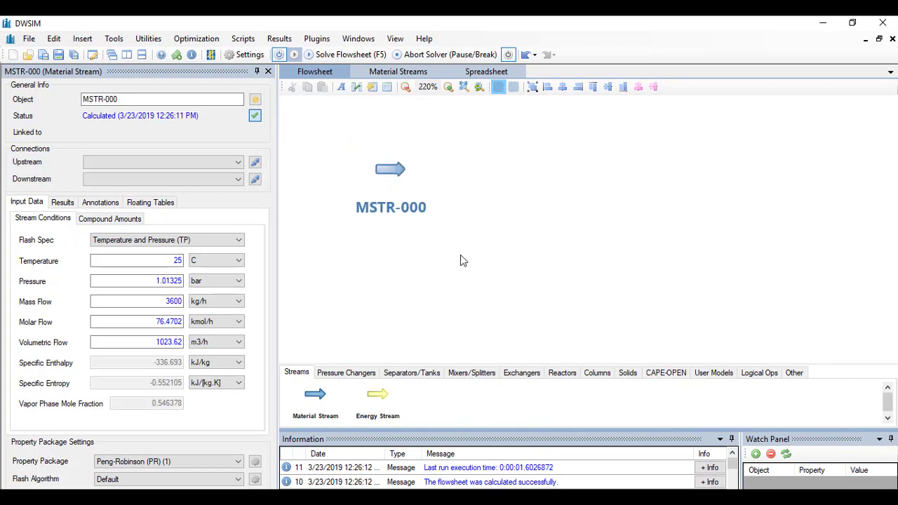
right_click(495, 234)
left_click(562, 328)
right_click(502, 250)
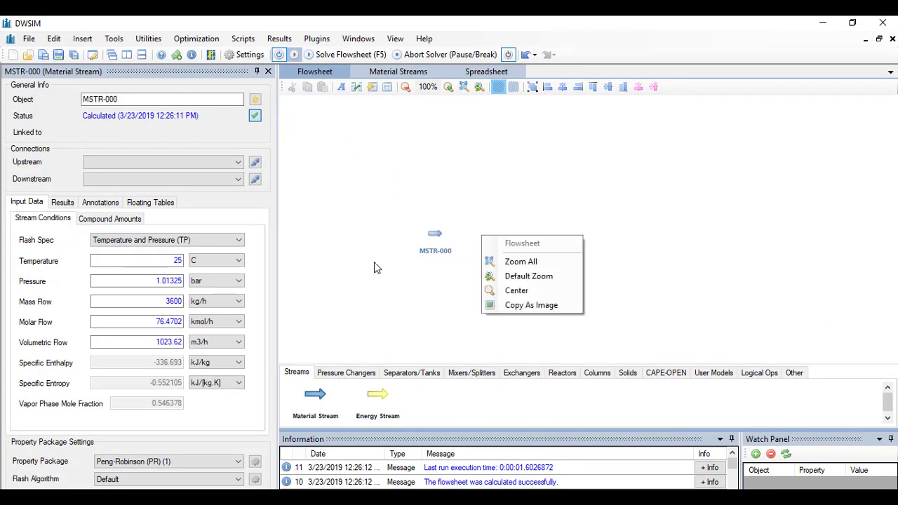
Step: Give the feed mole fractions hydrogen 0.3177, methane 0.5894, benzene 0.0715, toluene 0.0214
left_click(32, 203)
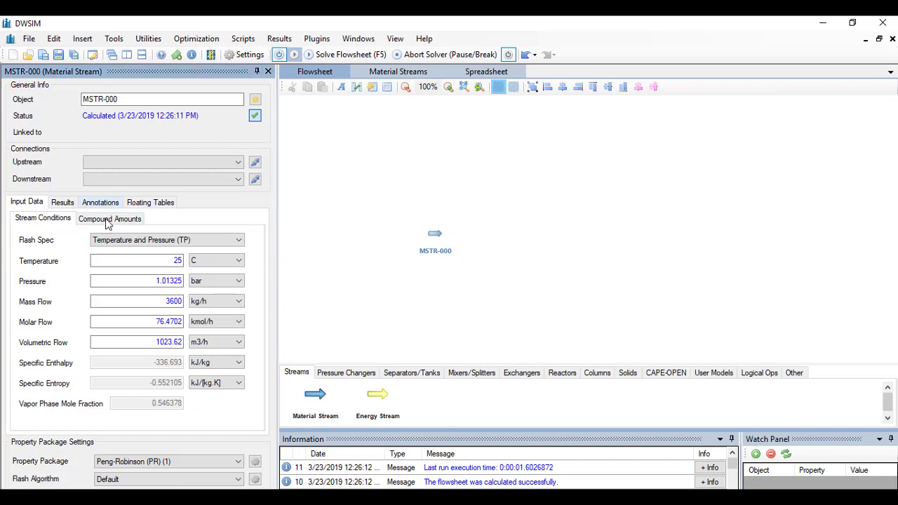
left_click(115, 221)
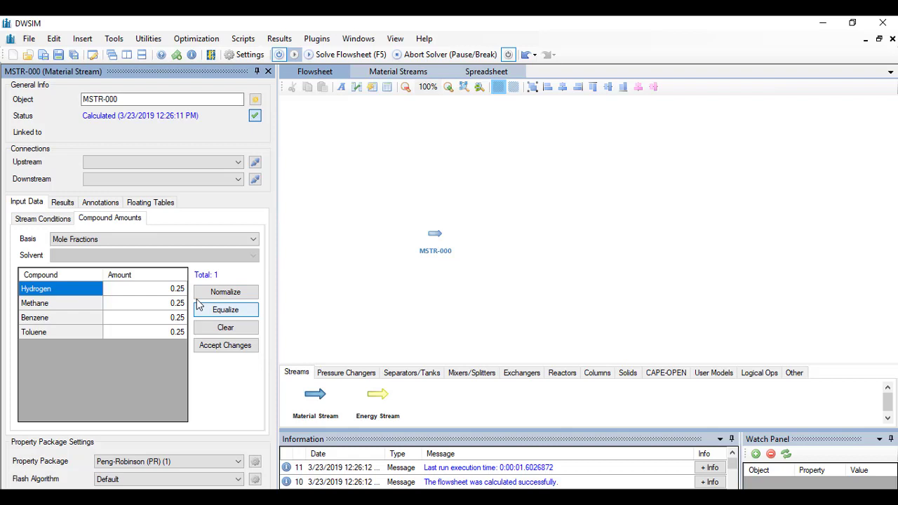
left_click(169, 290)
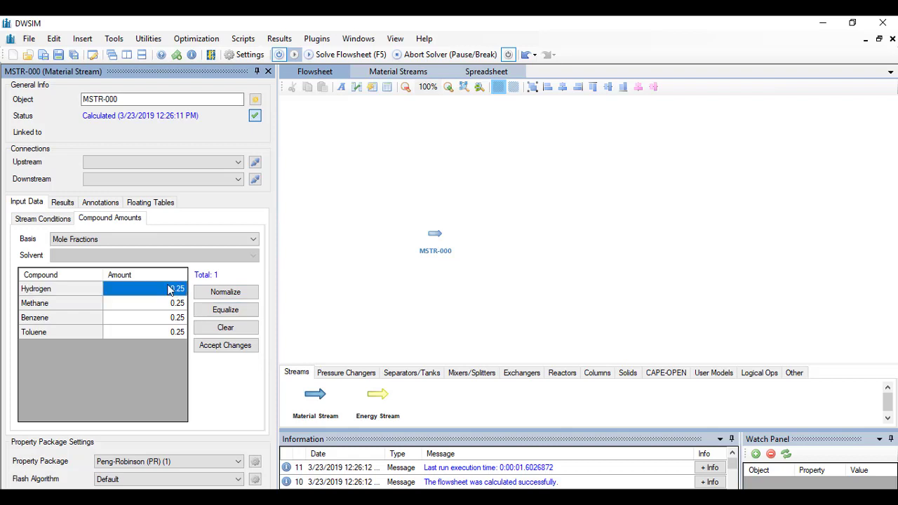
type("0")
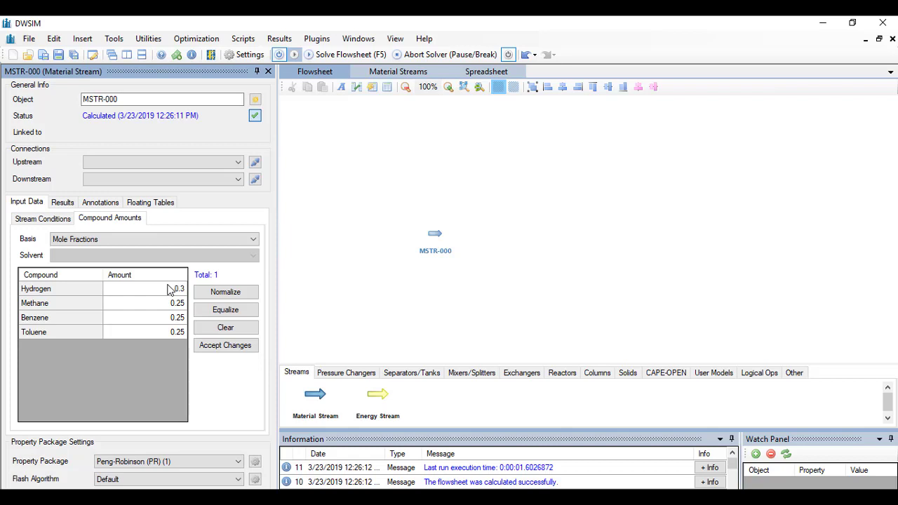
key("Return")
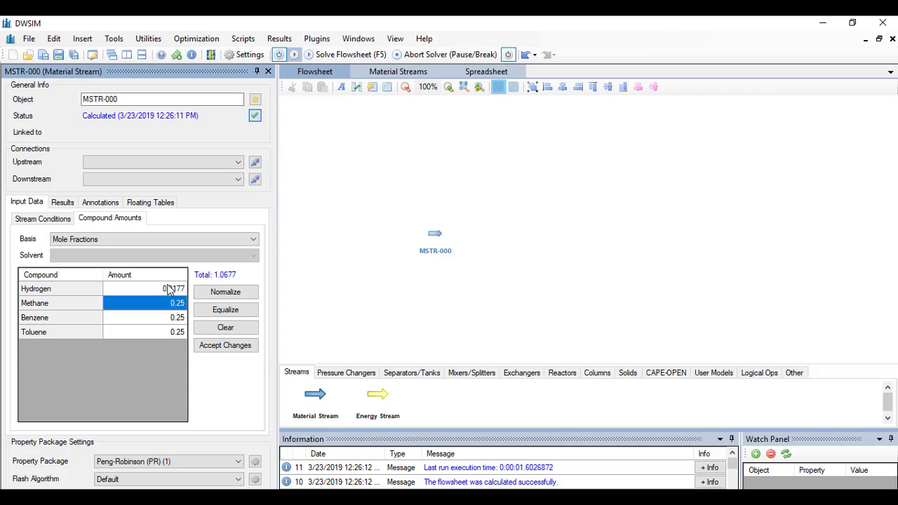
type("0.58")
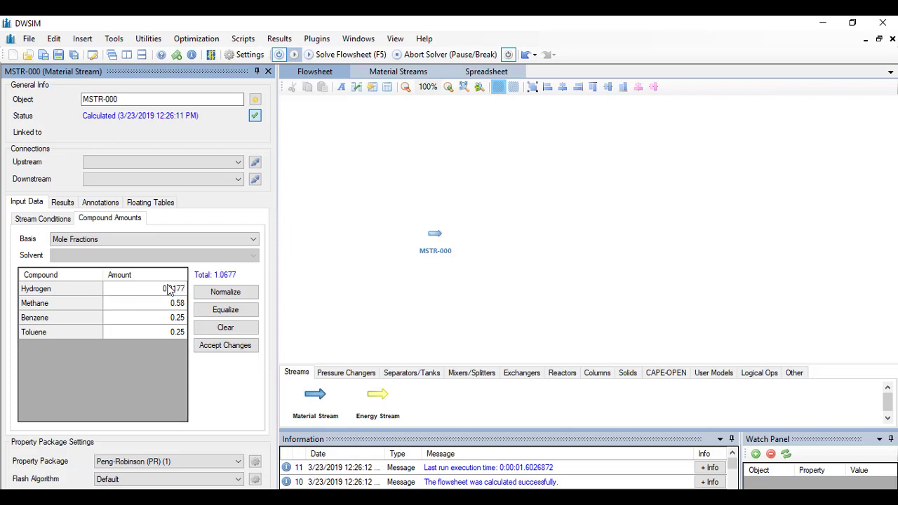
type("94")
key("Return")
type("0.0715")
key("Return")
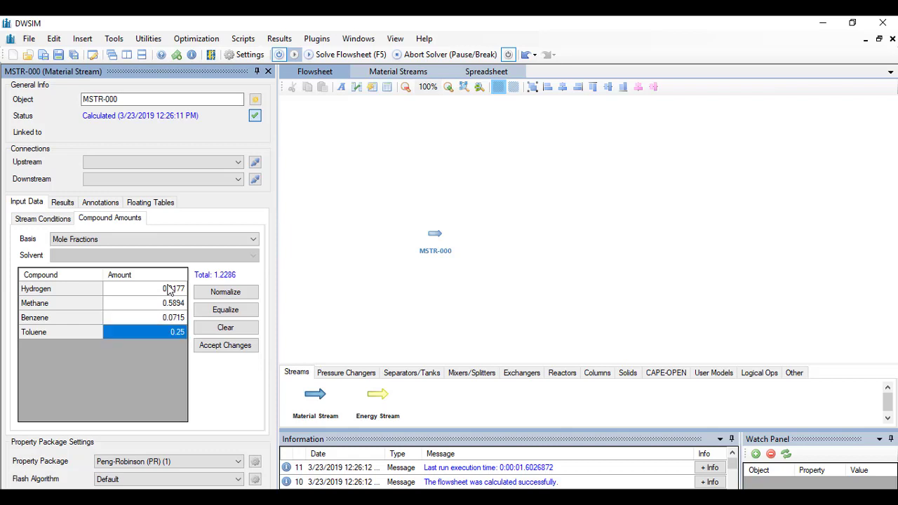
type("0214")
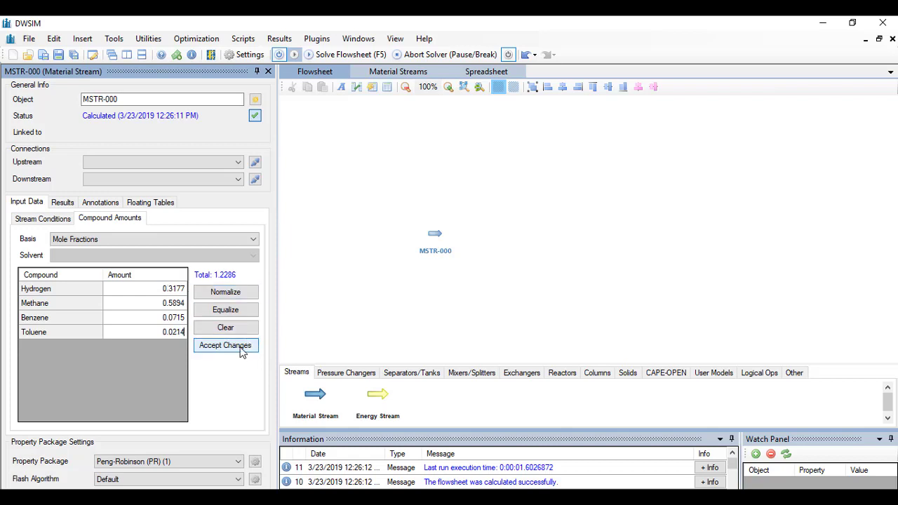
left_click(239, 345)
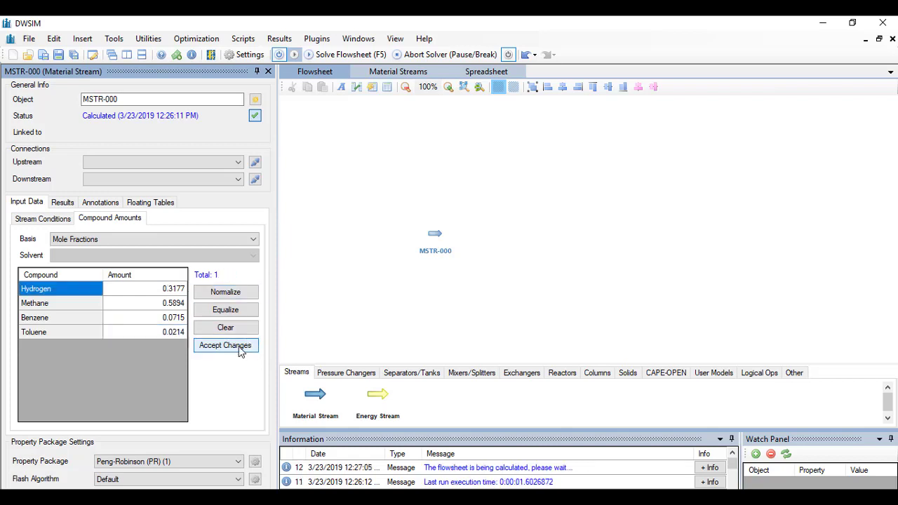
Step: Set the feed to 275 F, 500 psi and 5597 kmol/h, then move it left
left_click(46, 220)
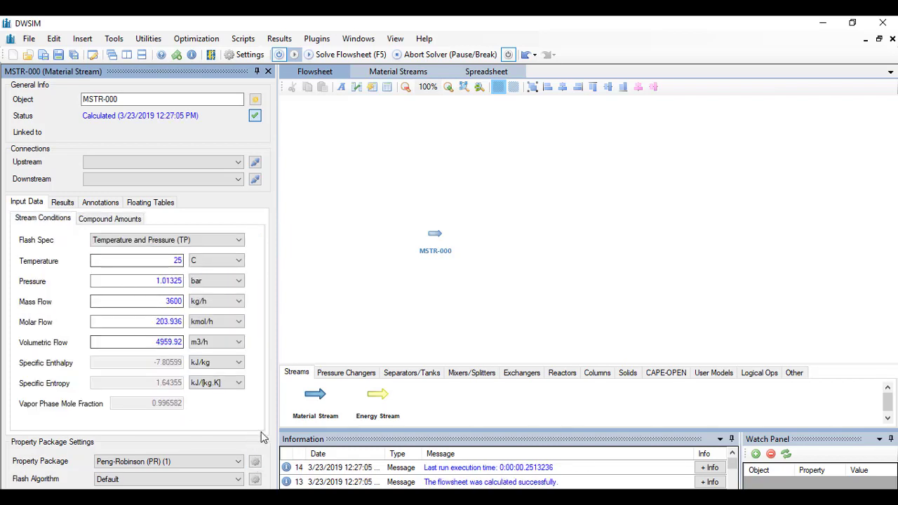
left_click(160, 258)
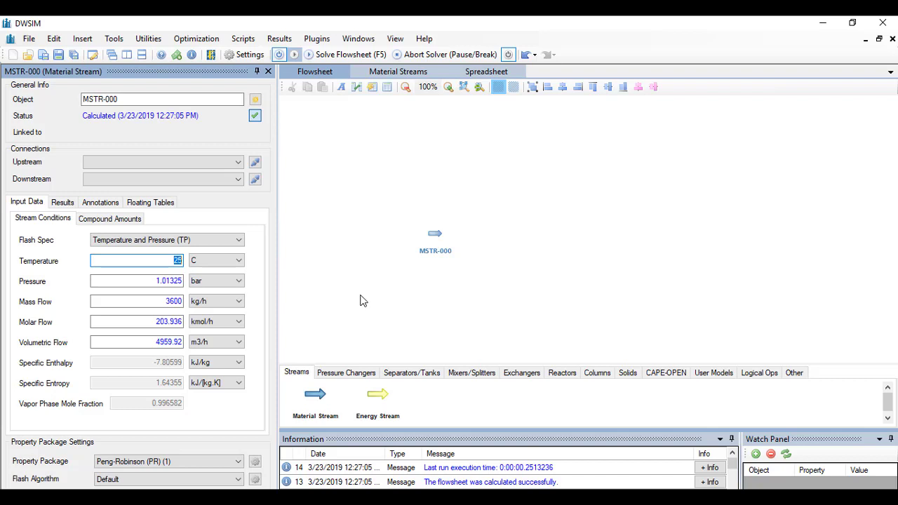
type("5")
left_click(216, 265)
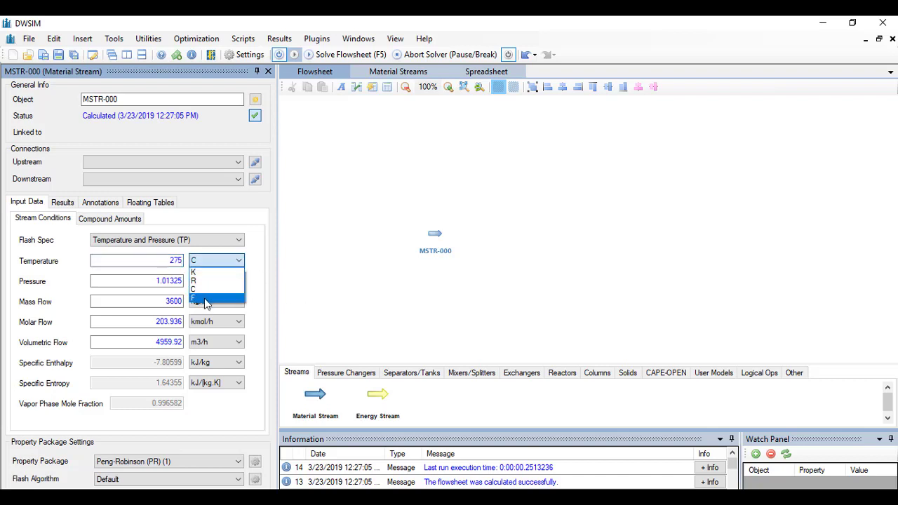
left_click(206, 300)
key("Tab")
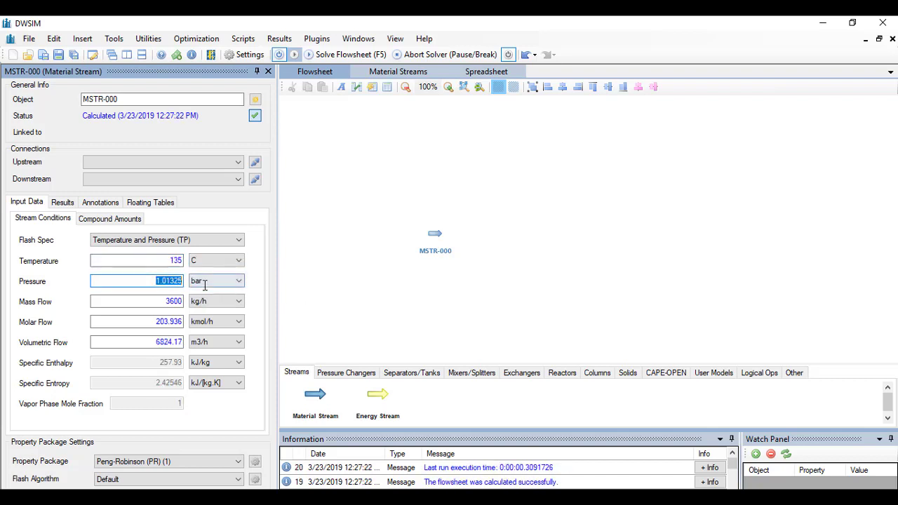
type("50")
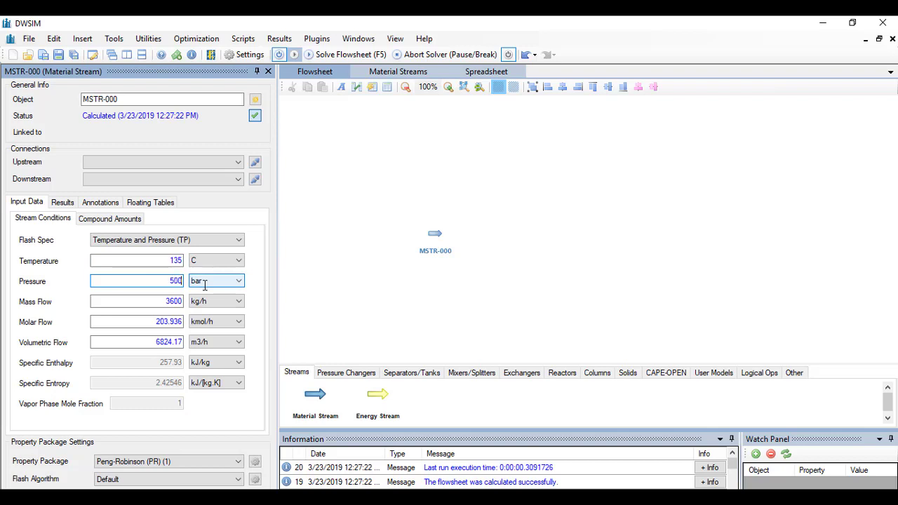
type("0")
left_click(207, 284)
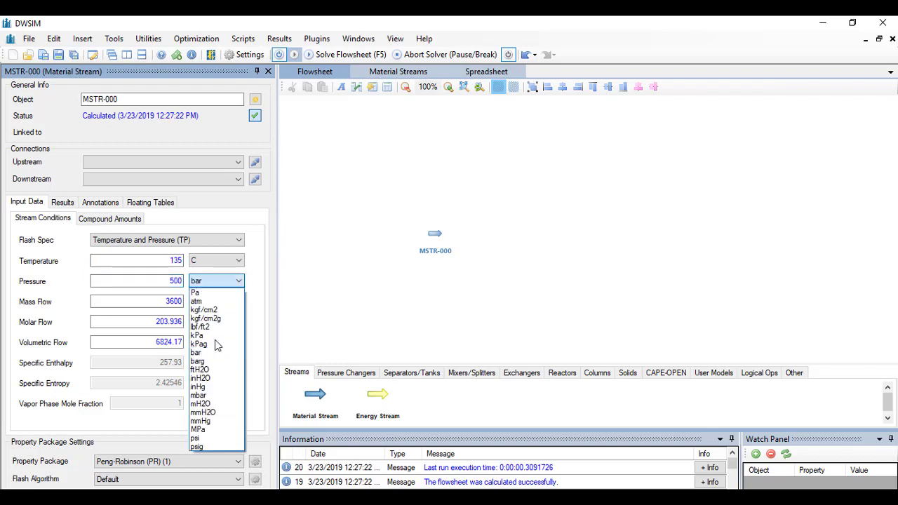
left_click(210, 439)
key("Tab")
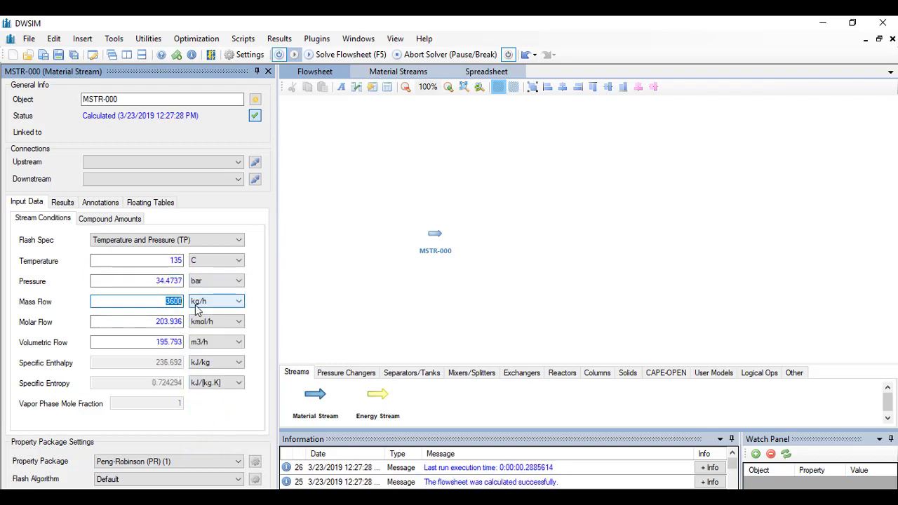
key("Tab")
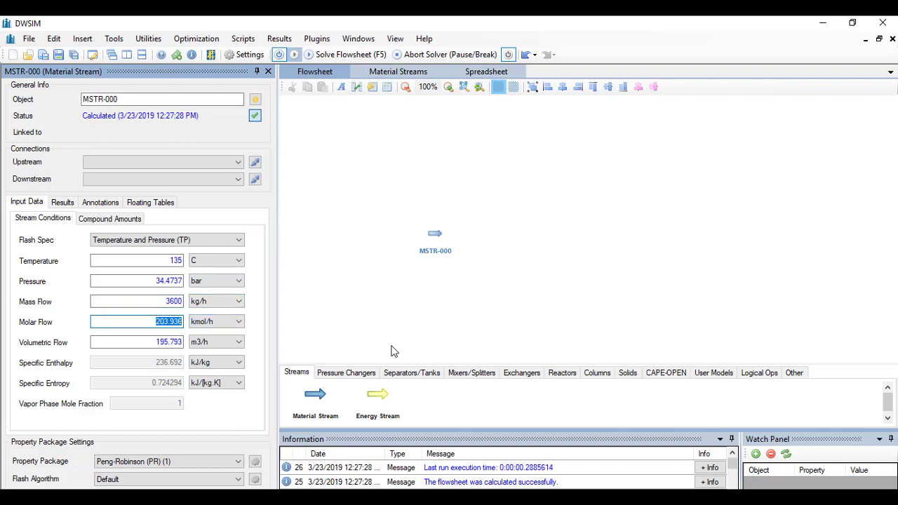
type("5597")
key("Return")
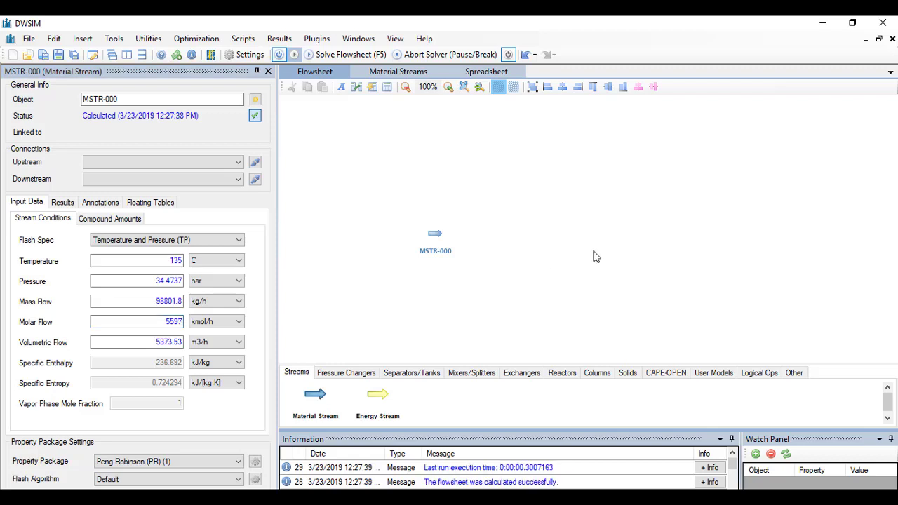
left_click(439, 236)
left_click_drag(440, 235, 311, 223)
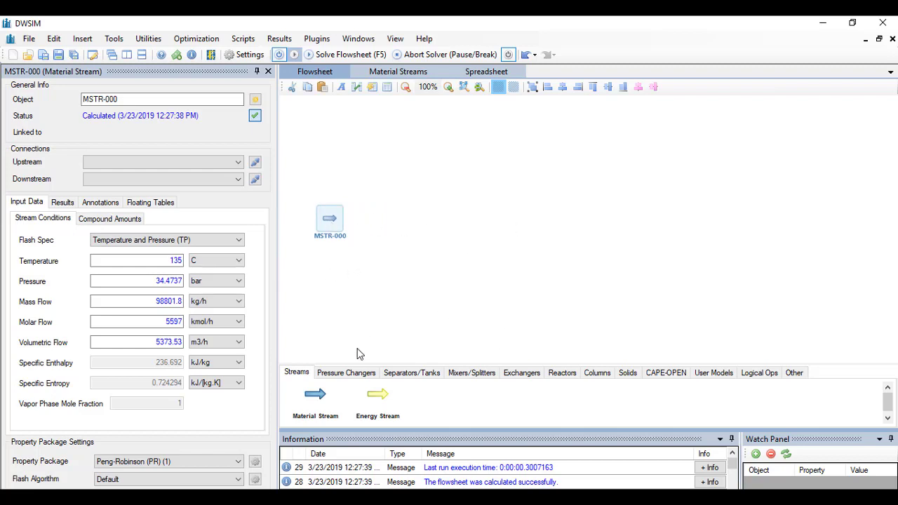
Step: Place a cooler from the heat exchange equipment beside the feed stream
left_click(344, 375)
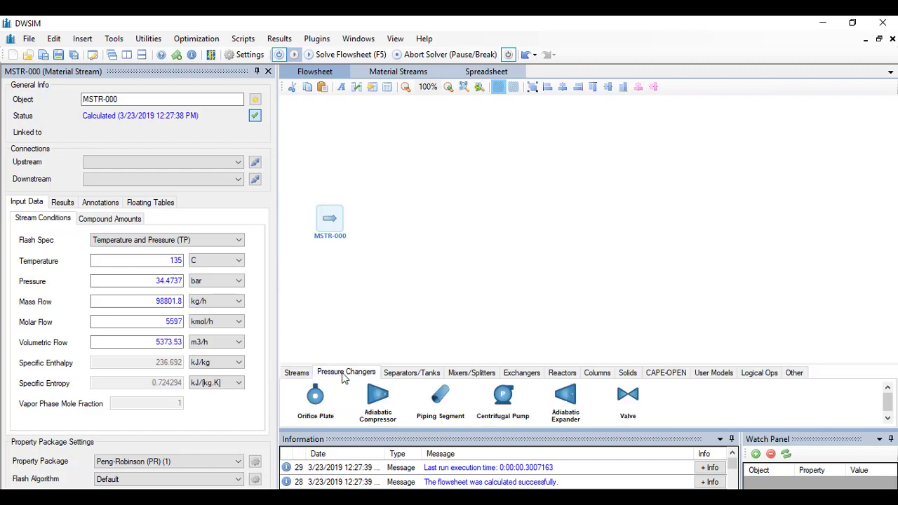
left_click(397, 372)
left_click(519, 373)
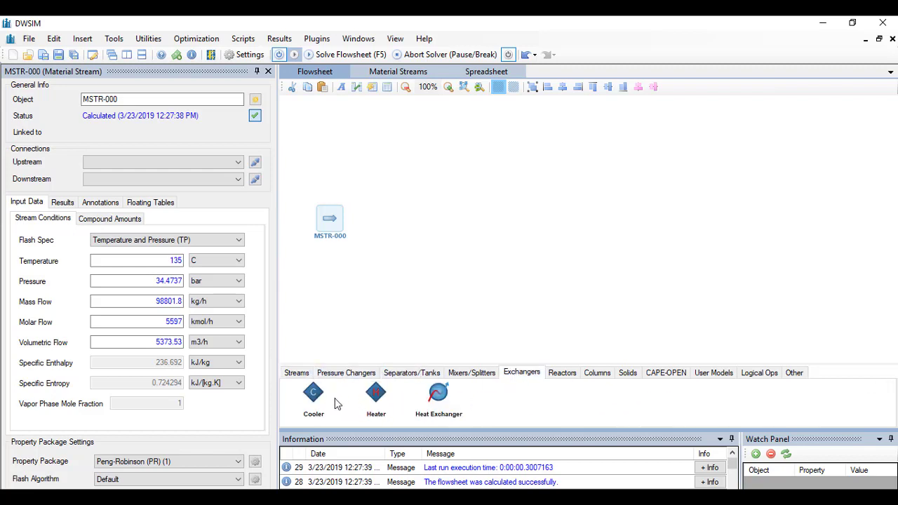
left_click_drag(313, 394, 382, 223)
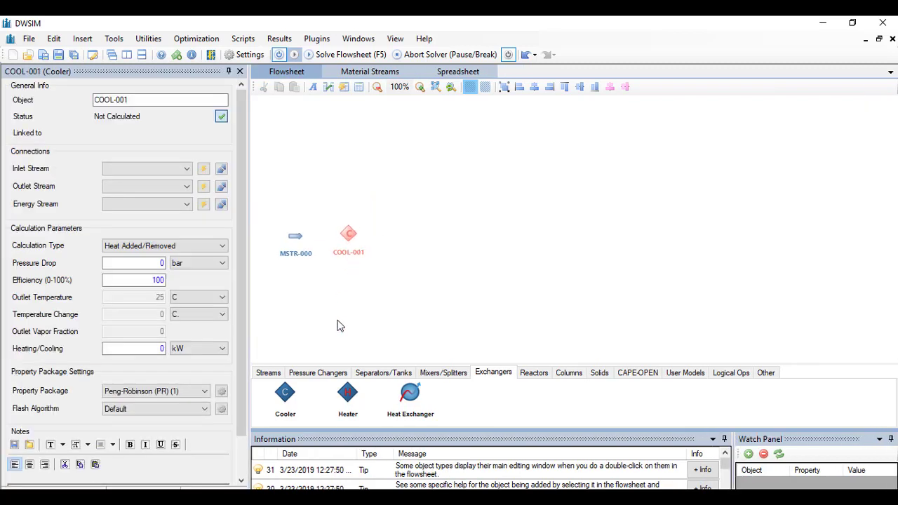
Step: Add outlet material stream MSTR-002 right of the cooler and energy stream ESTR-003 above it
left_click(269, 373)
left_click_drag(285, 395, 423, 246)
left_click_drag(348, 393, 334, 158)
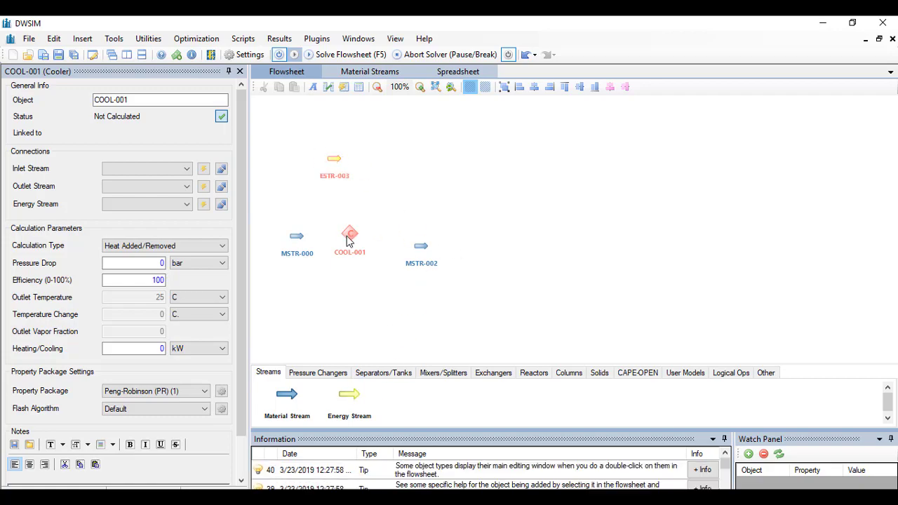
left_click_drag(418, 254, 395, 239)
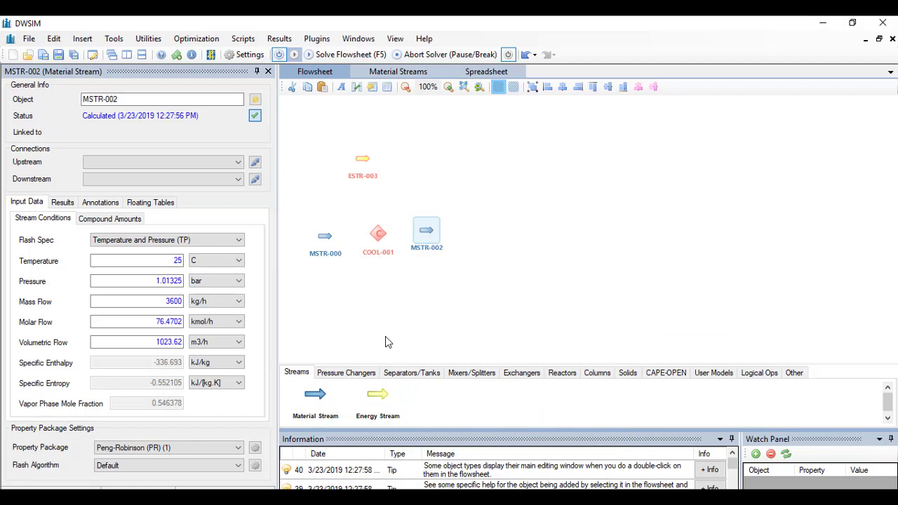
Step: Connect cooler COOL-001 with inlet MSTR-000, outlet MSTR-002 and energy stream ESTR-003
left_click_drag(430, 231, 438, 233)
left_click(378, 233)
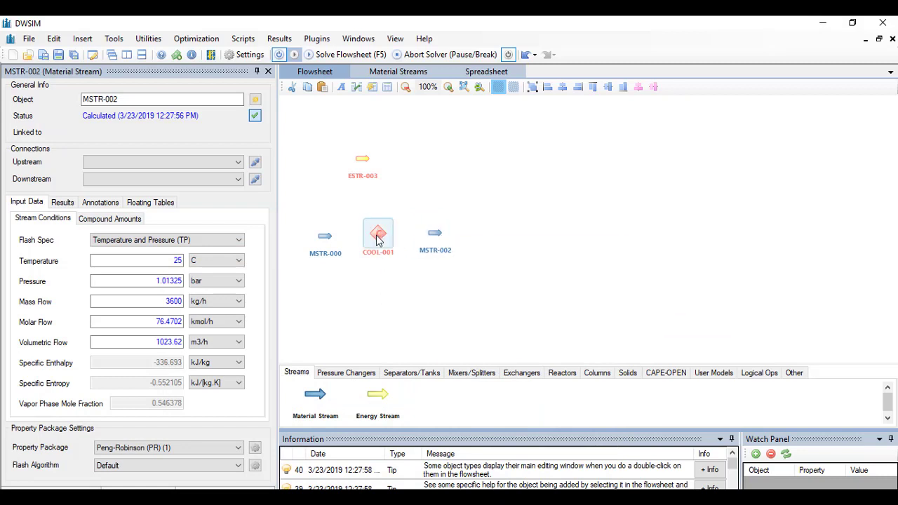
left_click(161, 169)
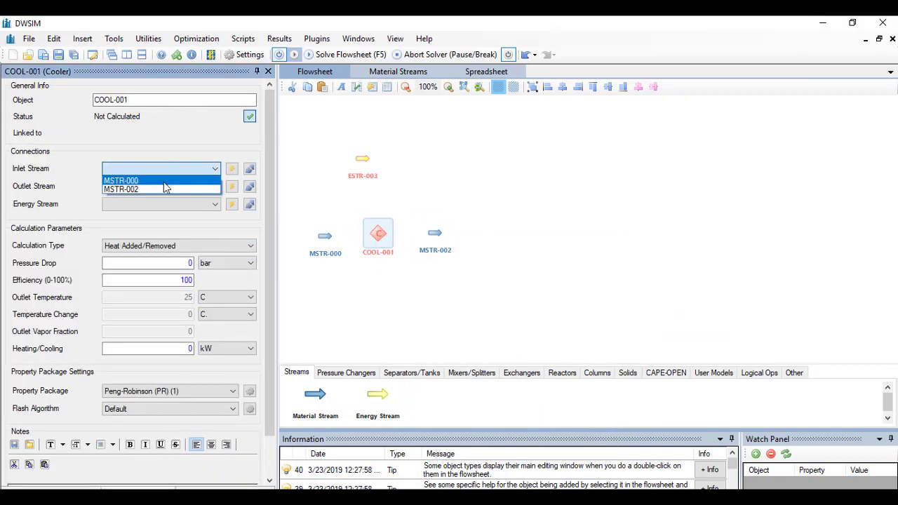
left_click(164, 182)
left_click(163, 188)
left_click(146, 209)
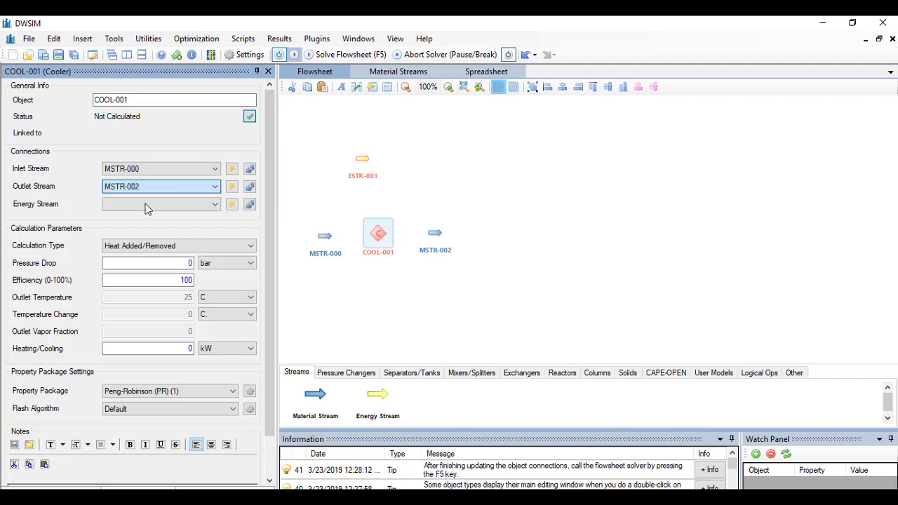
left_click(146, 204)
left_click(147, 214)
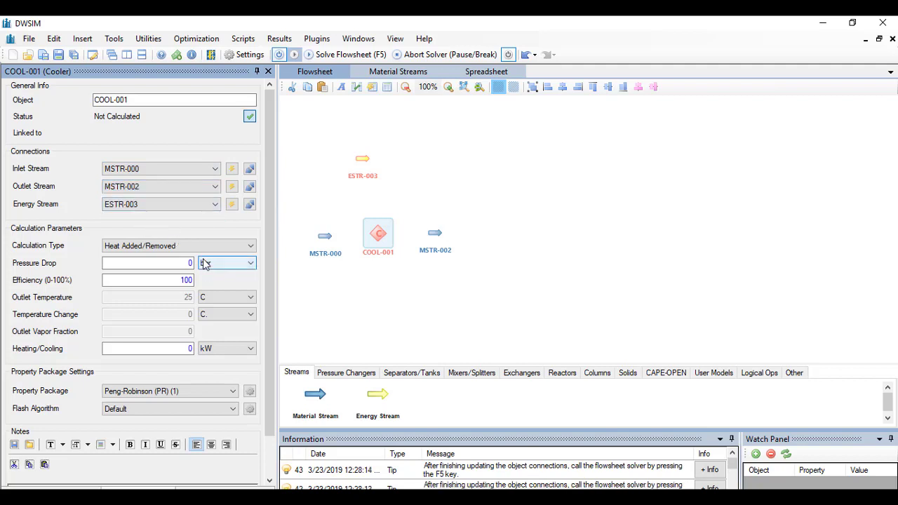
Step: Specify the cooler by a 120 F outlet temperature and inspect MSTR-002's results
left_click(155, 248)
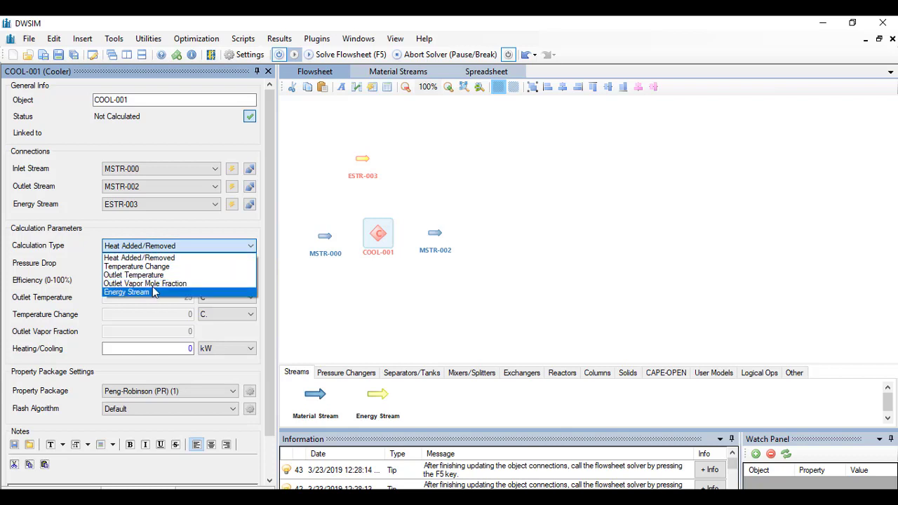
left_click(161, 275)
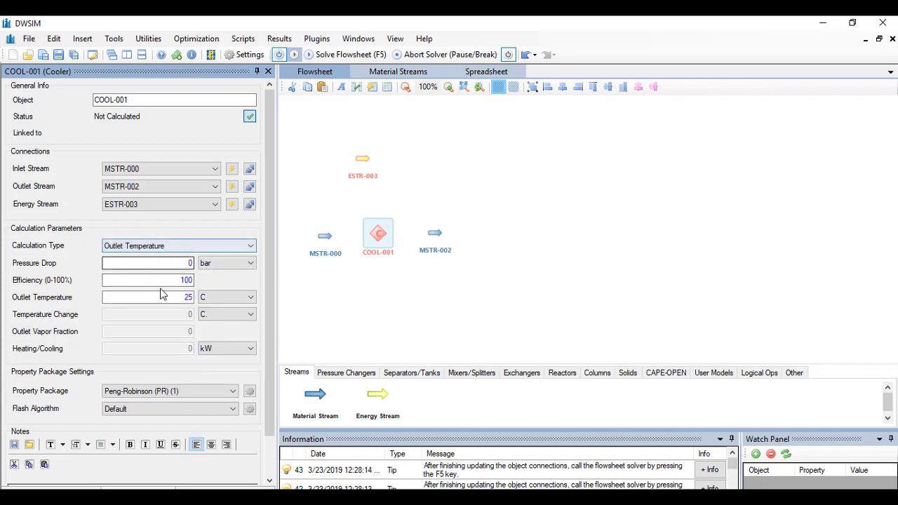
left_click(158, 297)
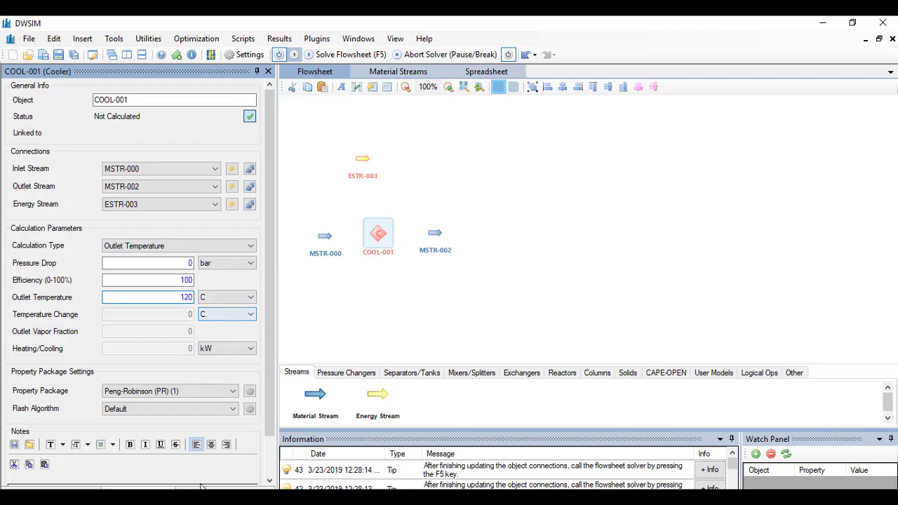
key("alt+Tab")
key("alt+Tab")
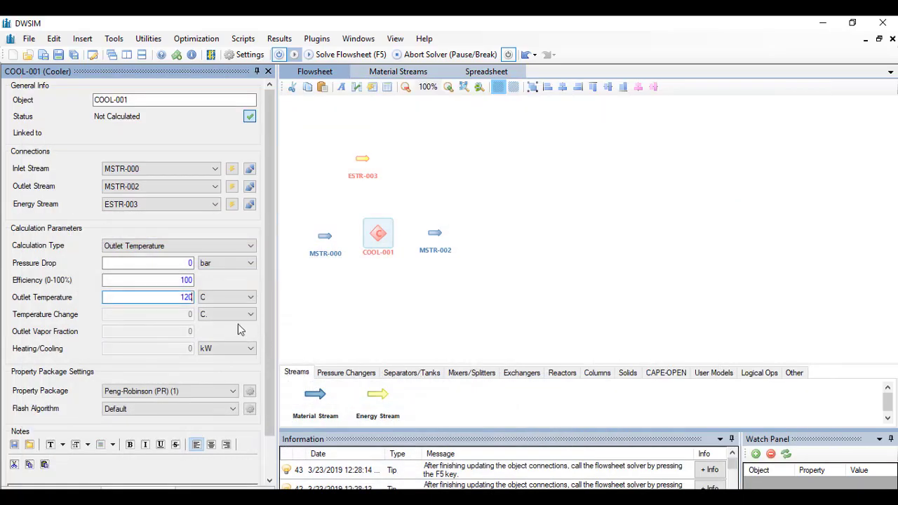
left_click(221, 298)
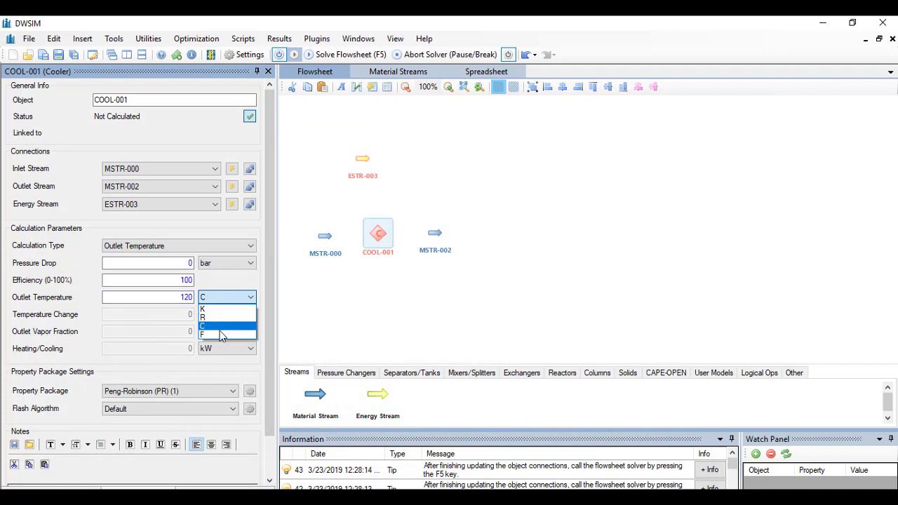
left_click(222, 334)
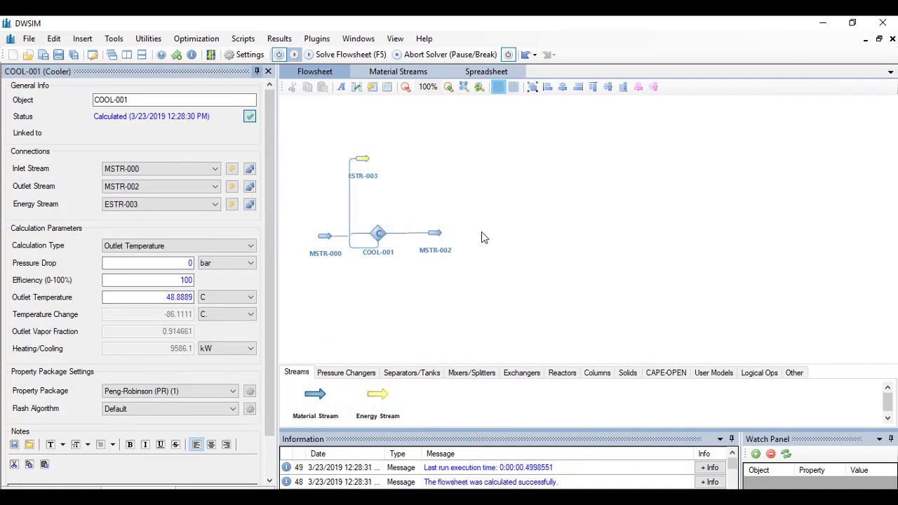
left_click_drag(441, 234, 433, 240)
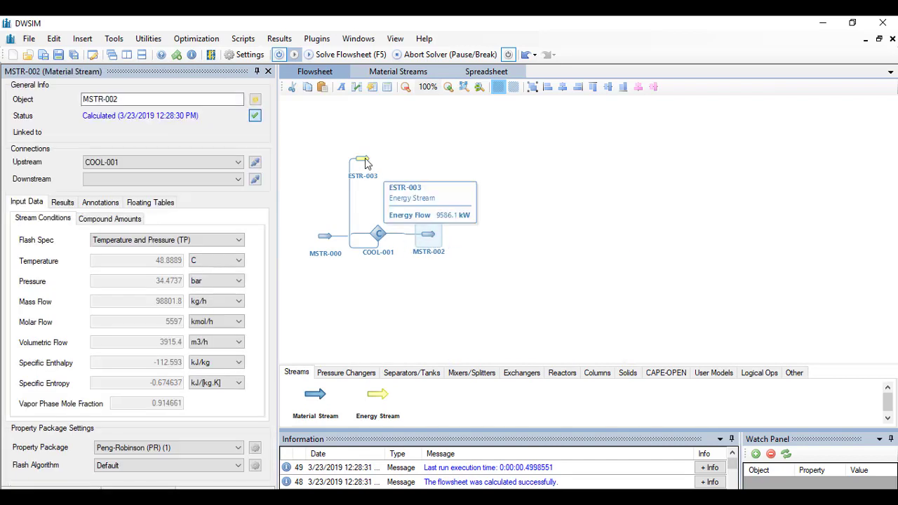
mouse_move(369, 165)
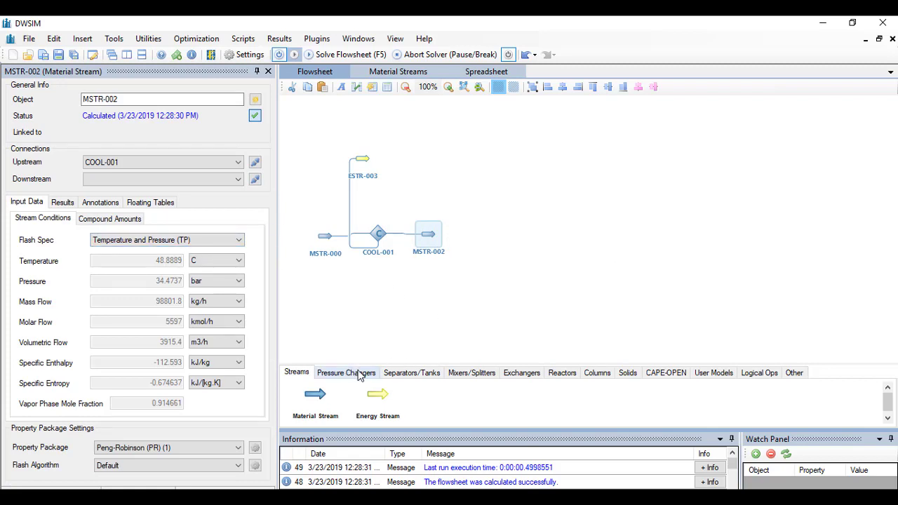
left_click_drag(429, 236, 431, 235)
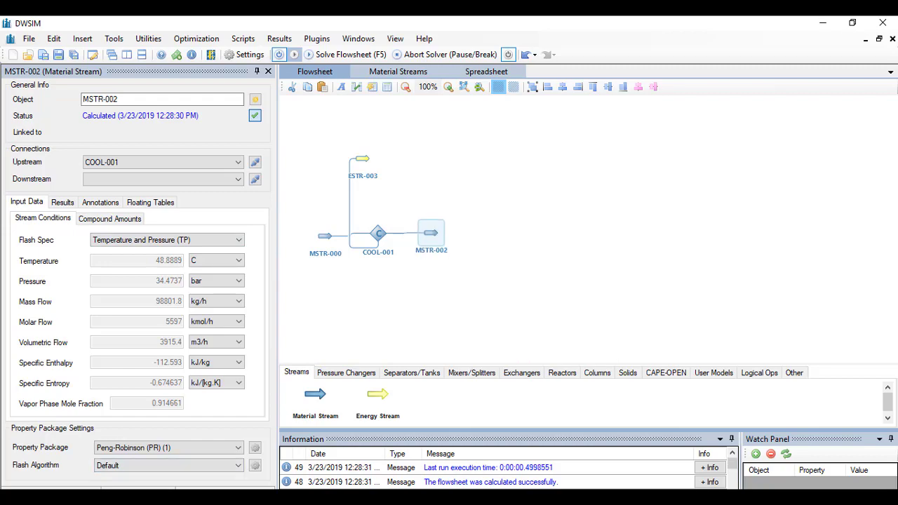
key("alt+Tab")
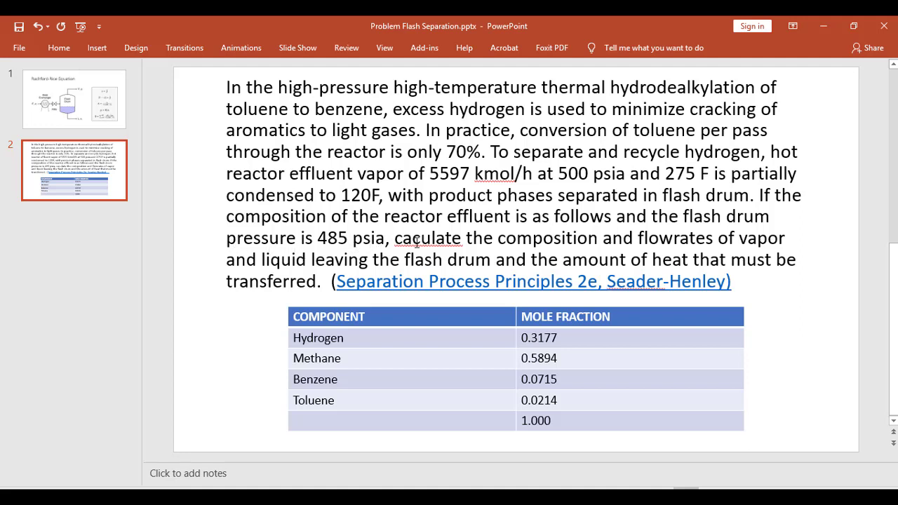
Step: Back in DWSIM, place a gas-liquid separator on the flowsheet
left_click(828, 25)
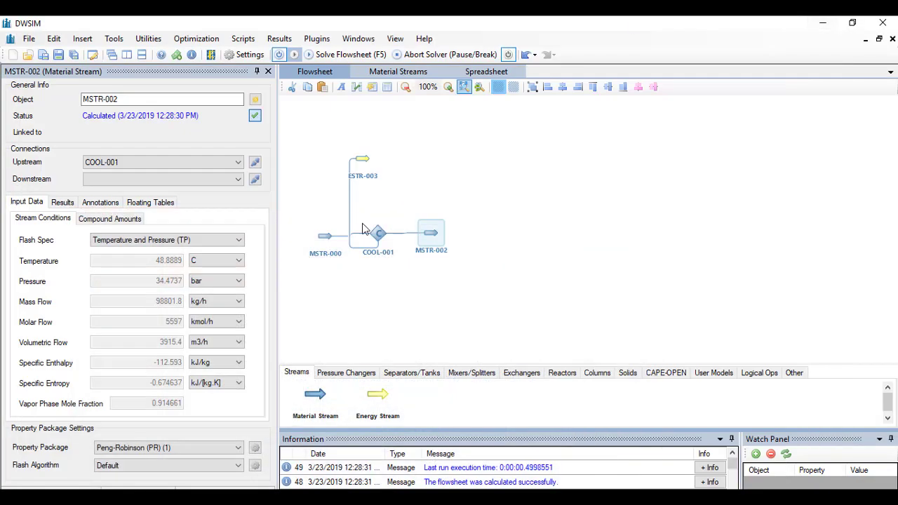
left_click(363, 372)
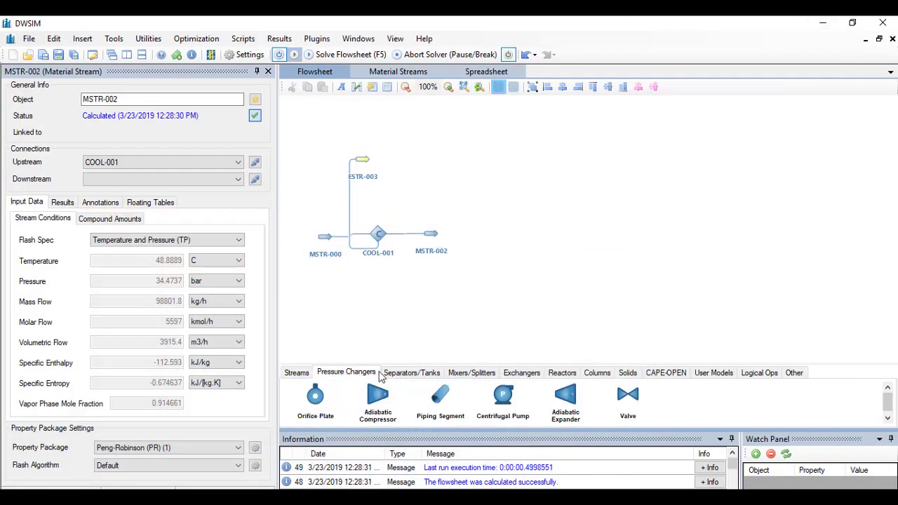
left_click(408, 372)
left_click_drag(436, 397, 493, 209)
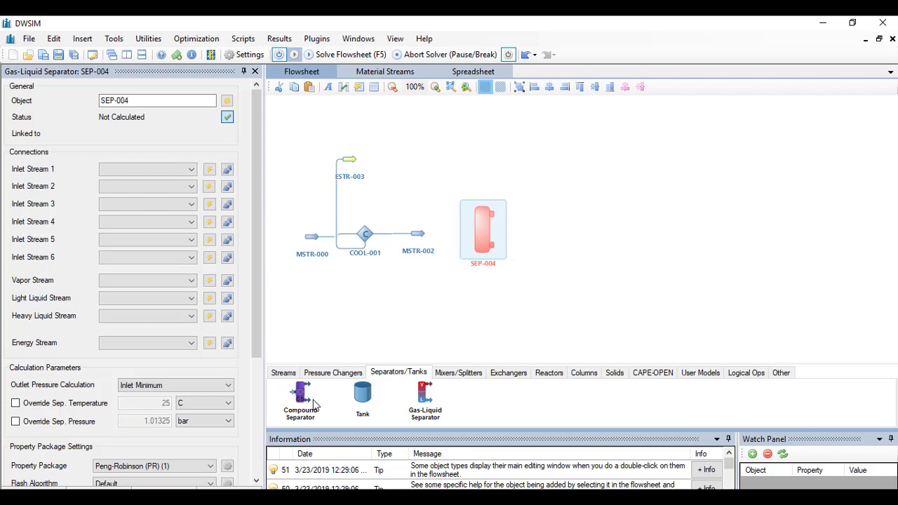
Step: Add material streams MSTR-005 and MSTR-006 and energy stream ESTR-007 around the separator
left_click(283, 373)
left_click_drag(304, 398, 565, 154)
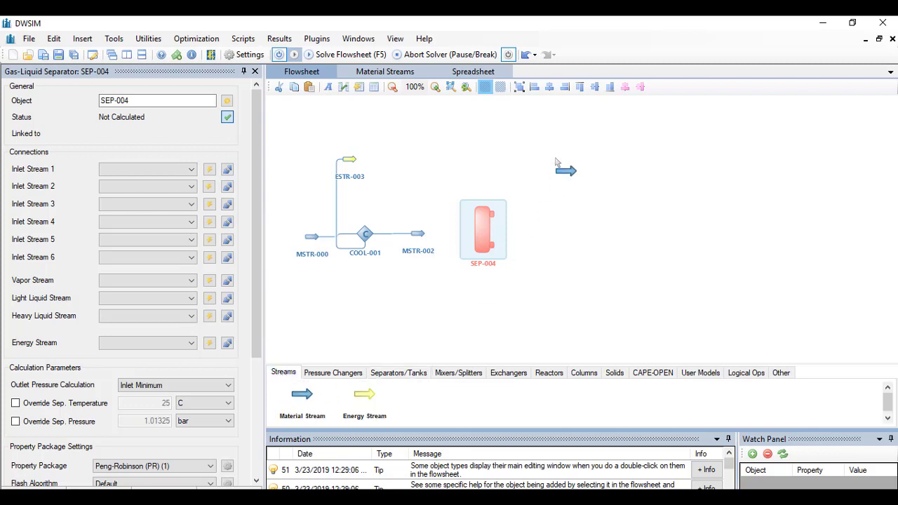
left_click_drag(303, 395, 590, 295)
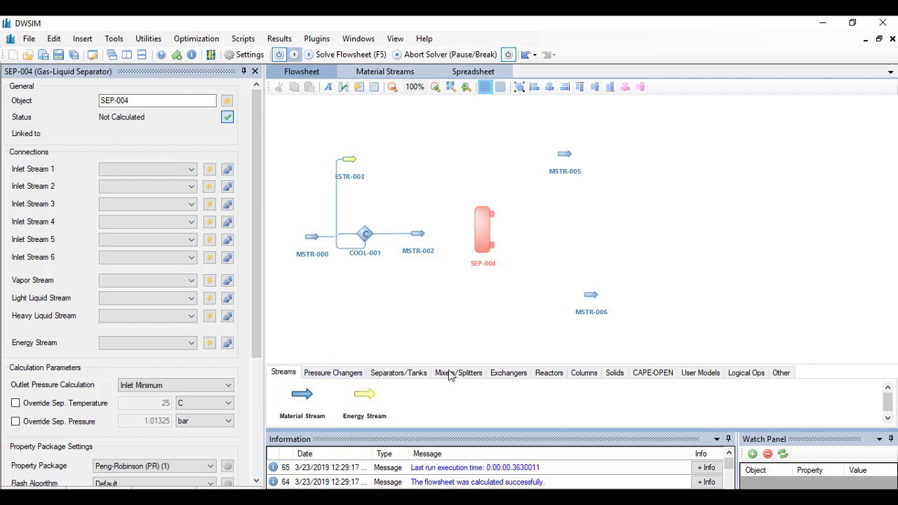
left_click_drag(372, 401, 561, 236)
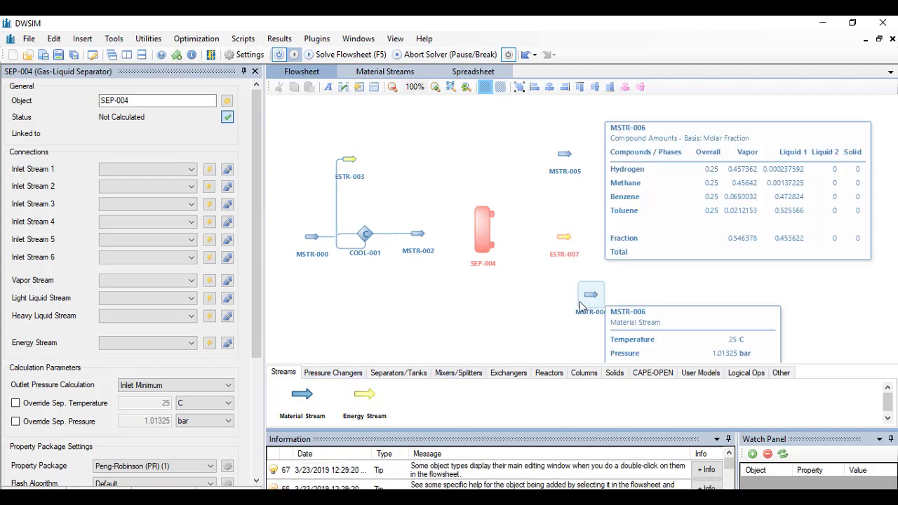
left_click_drag(591, 294, 555, 301)
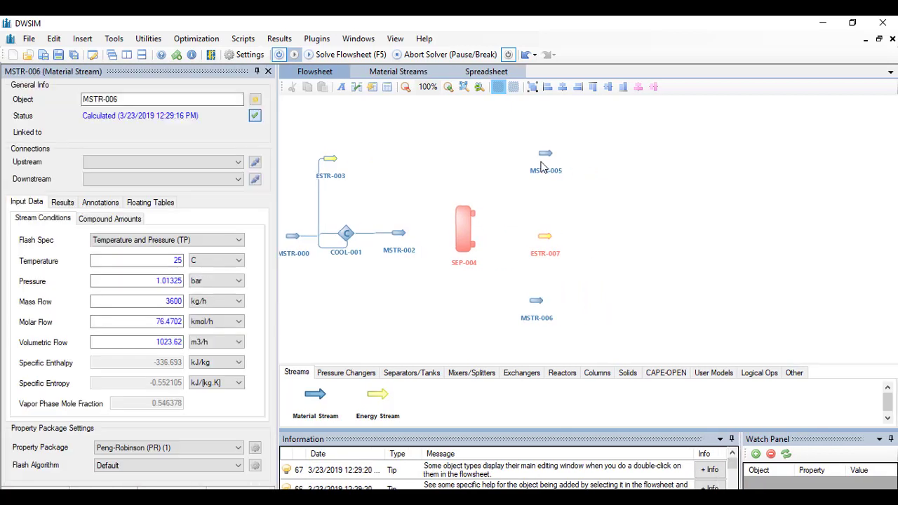
Step: Rename stream MSTR-005 to V and stream MSTR-006 to L
left_click(526, 154)
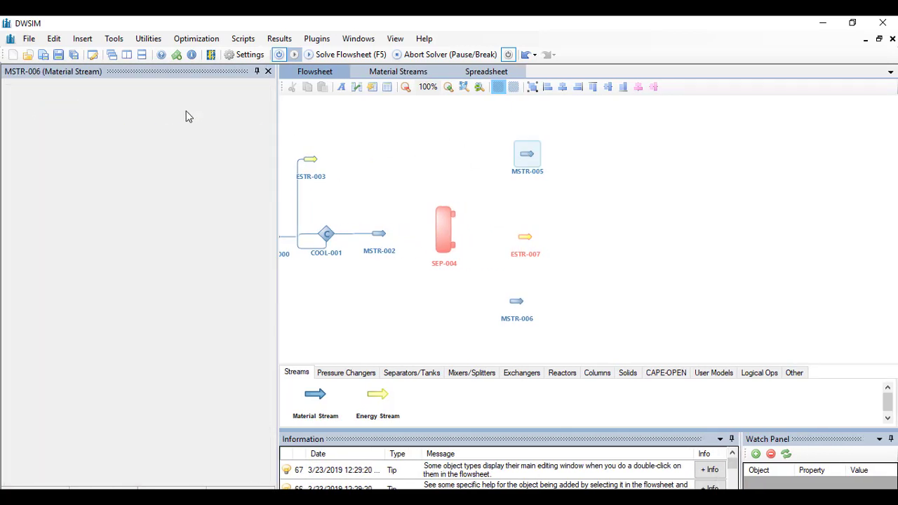
left_click_drag(140, 99, 70, 105)
type("v")
key("Return")
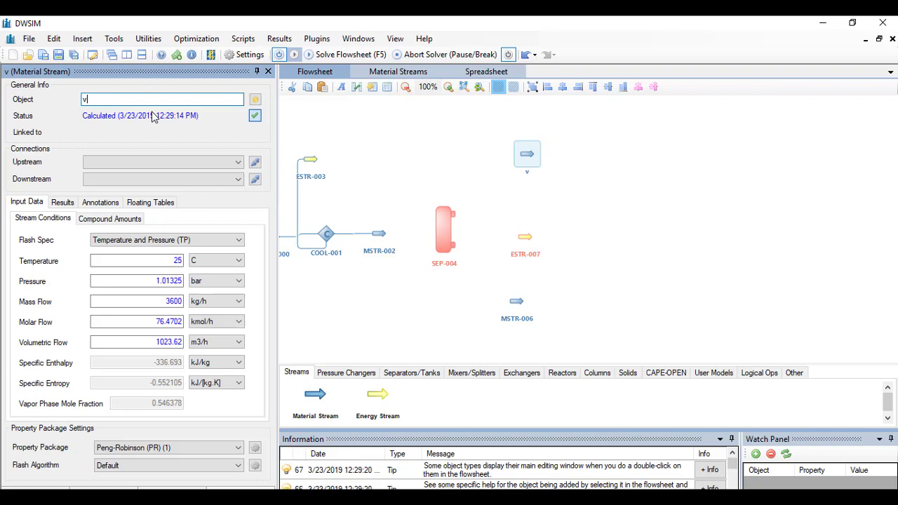
left_click(516, 302)
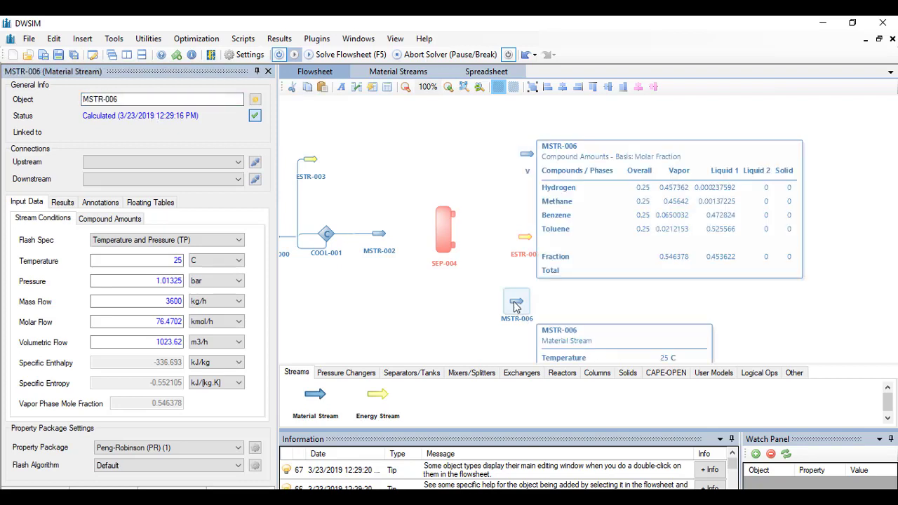
left_click_drag(140, 99, 35, 104)
type("L")
key("Return")
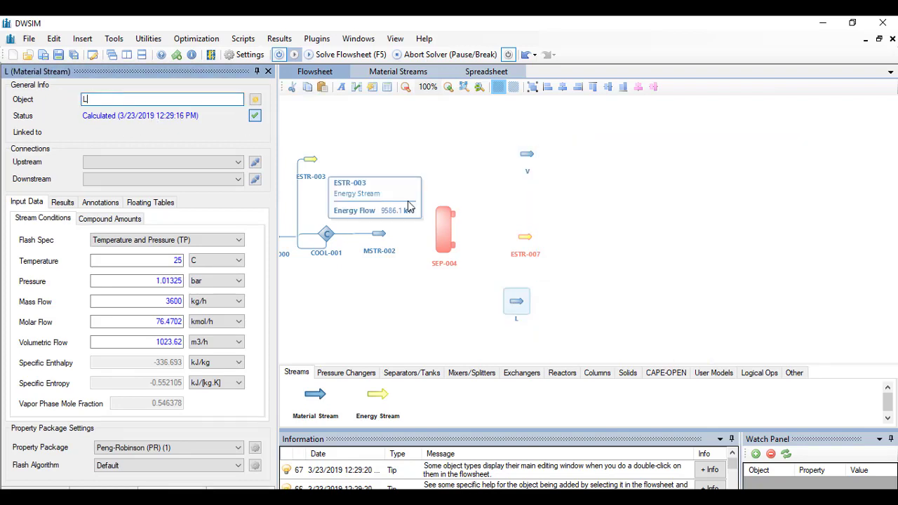
left_click(579, 241)
left_click(526, 238)
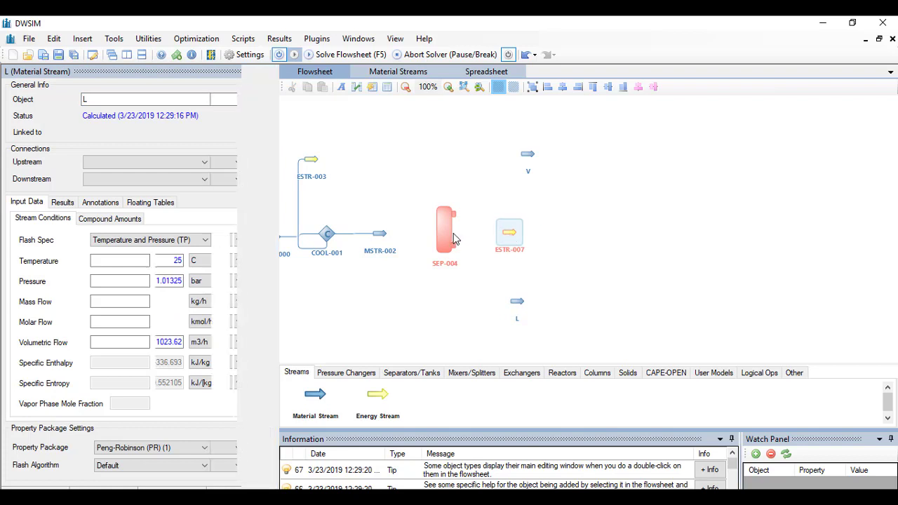
left_click(411, 228)
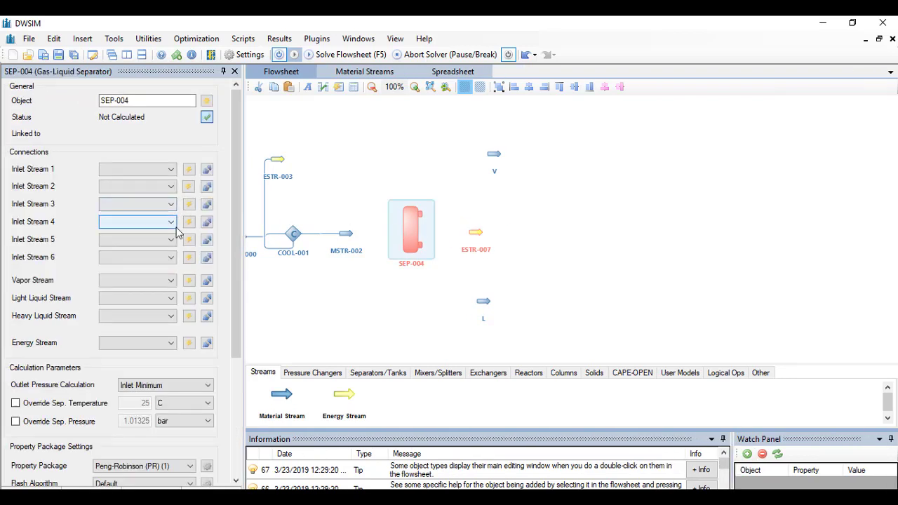
Step: Wire SEP-004: inlet MSTR-002, vapor to V, light liquid to L, energy stream ESTR-007 placed below
left_click(141, 170)
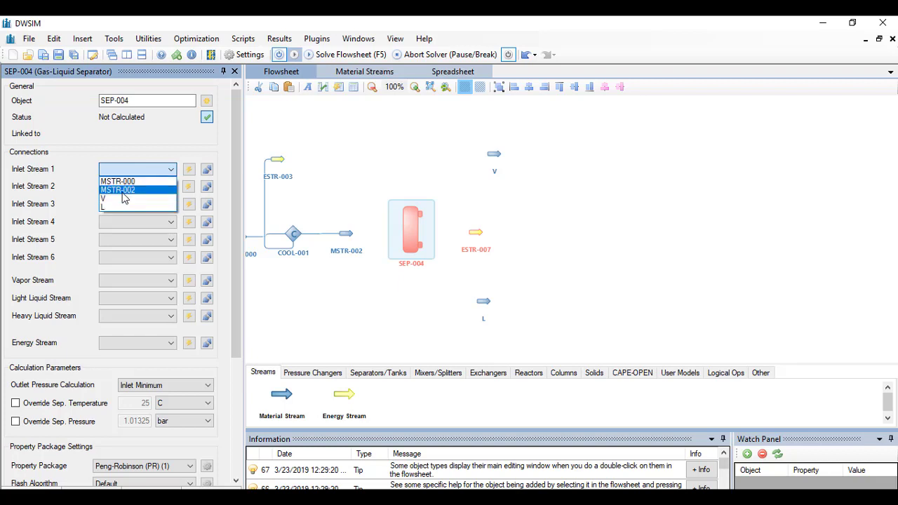
left_click(123, 191)
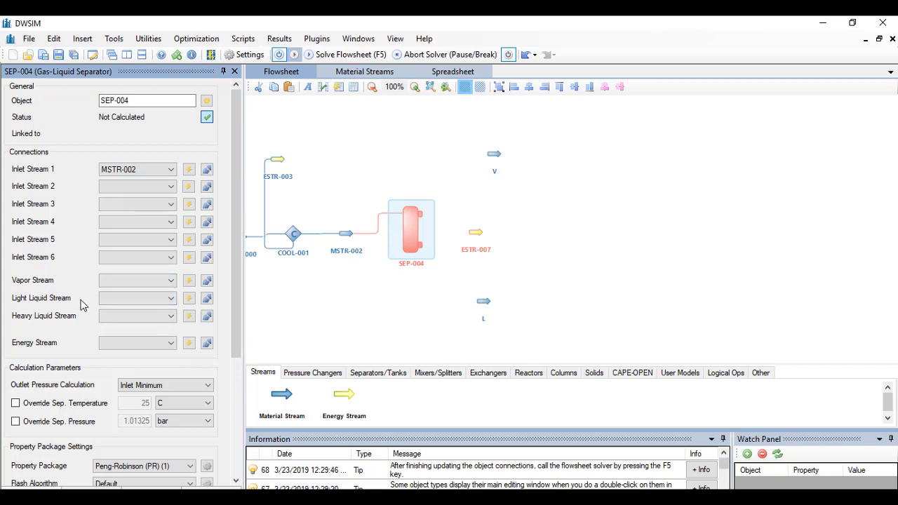
left_click(112, 282)
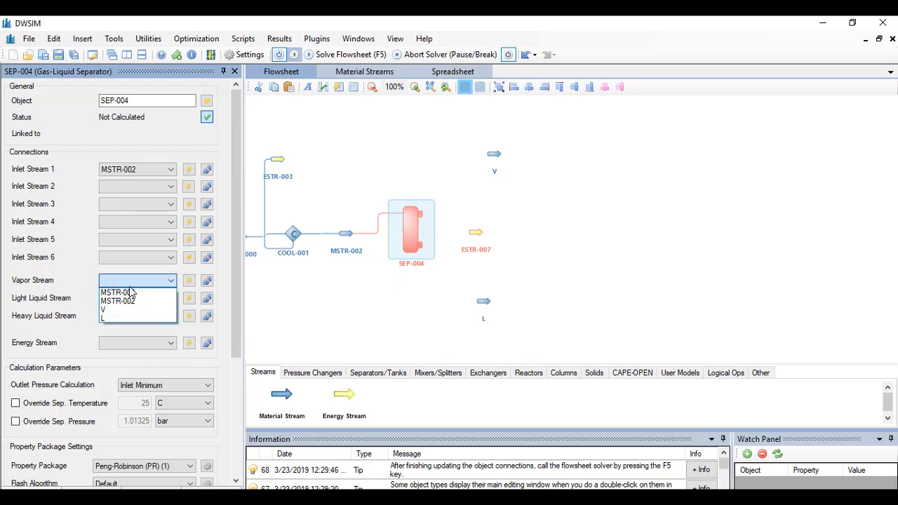
left_click(130, 310)
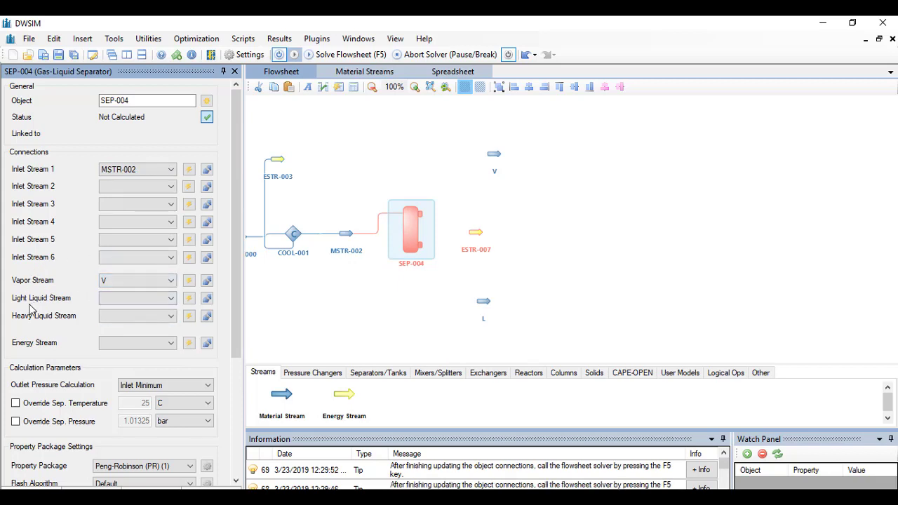
left_click(118, 299)
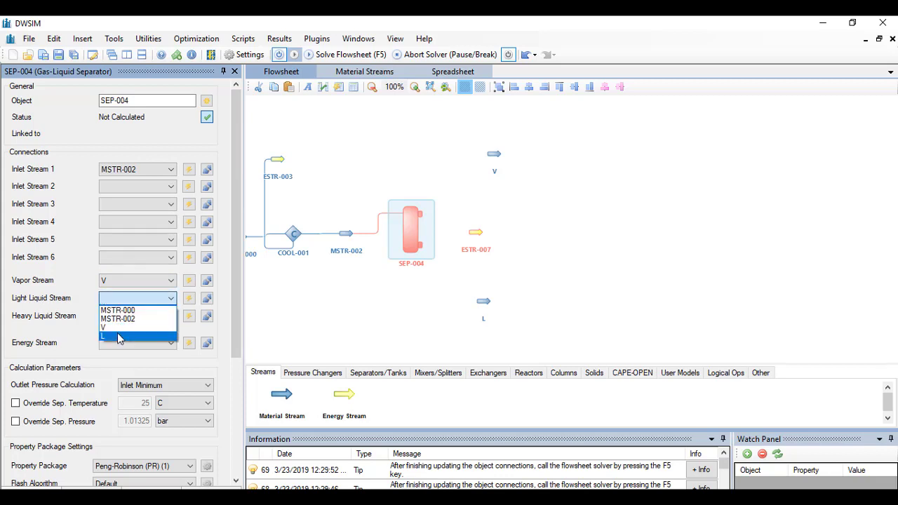
left_click(118, 338)
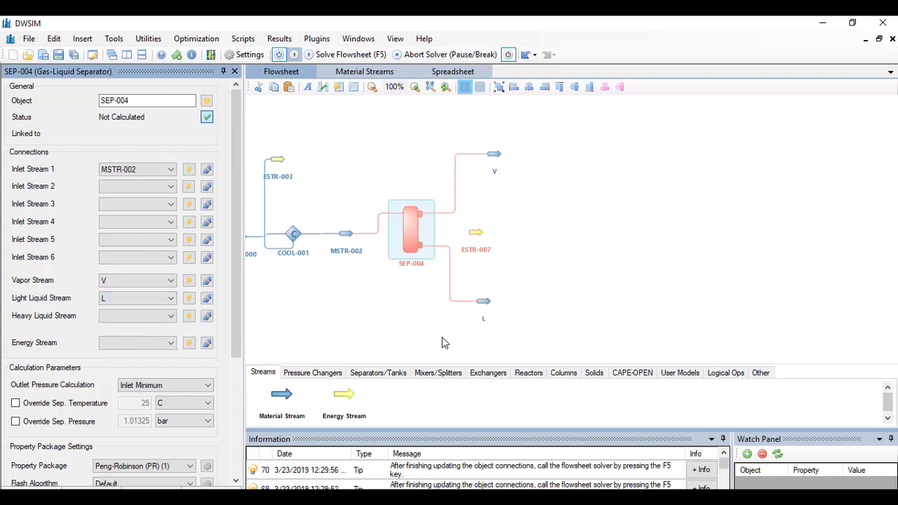
left_click(137, 342)
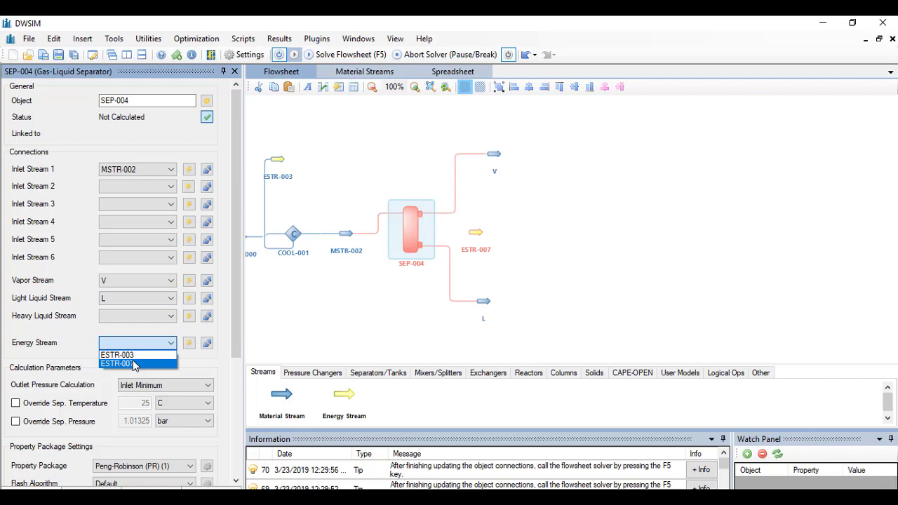
left_click(135, 363)
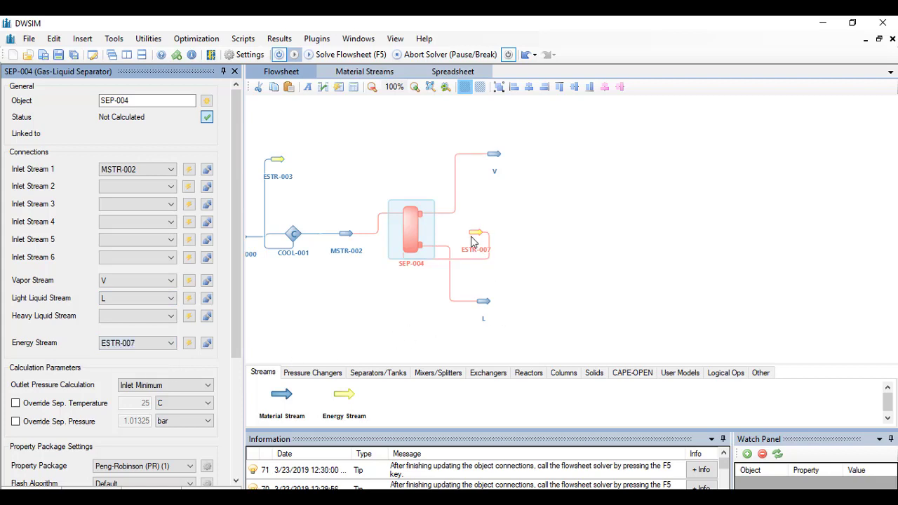
left_click_drag(475, 234, 387, 309)
left_click(407, 242)
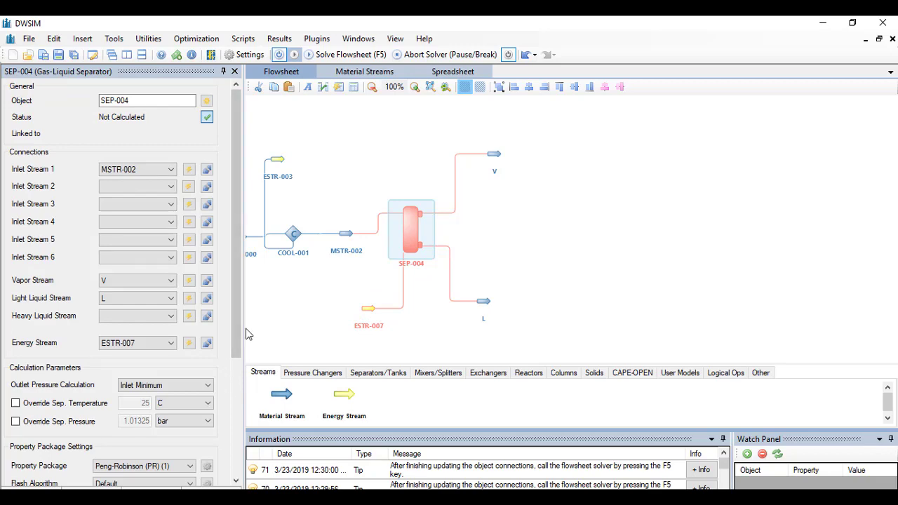
Step: Override the separator temperature to 120 F and switch on the pressure override
scroll(235, 330, "down", 1)
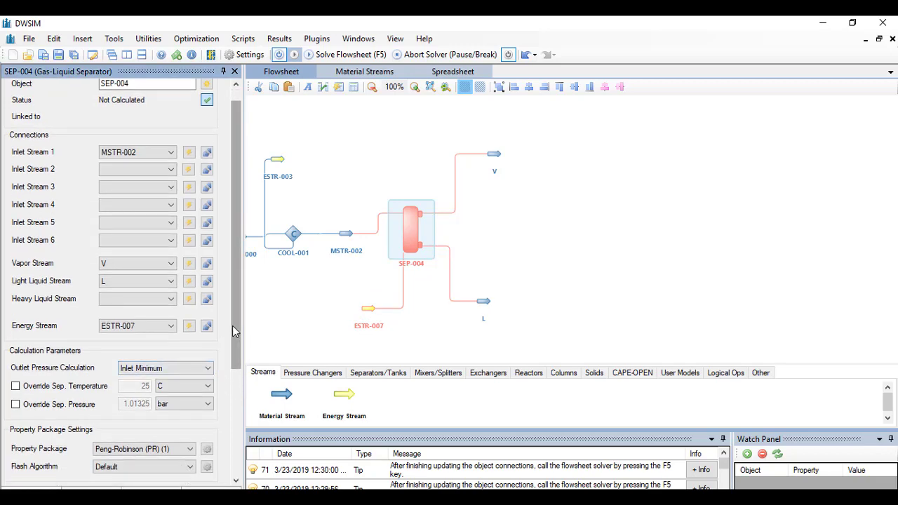
scroll(234, 336, "down", 5)
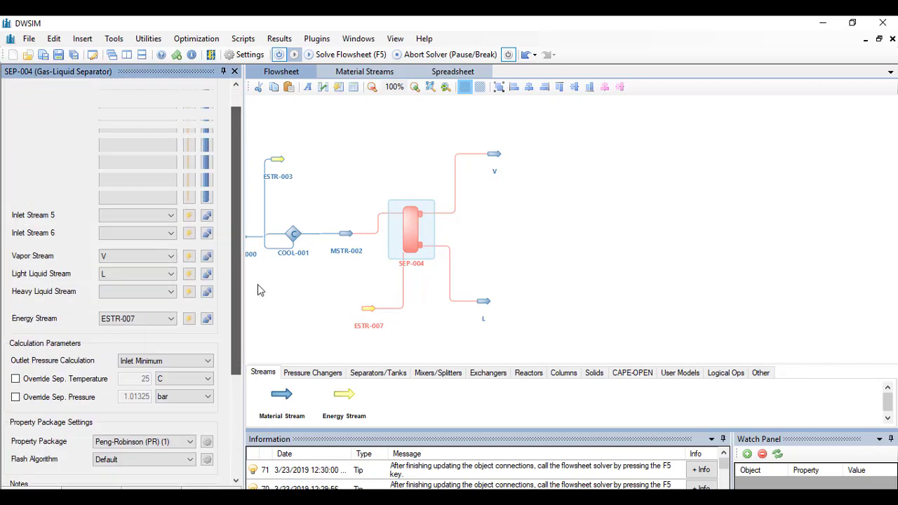
scroll(253, 294, "up", 2)
scroll(244, 305, "down", 1)
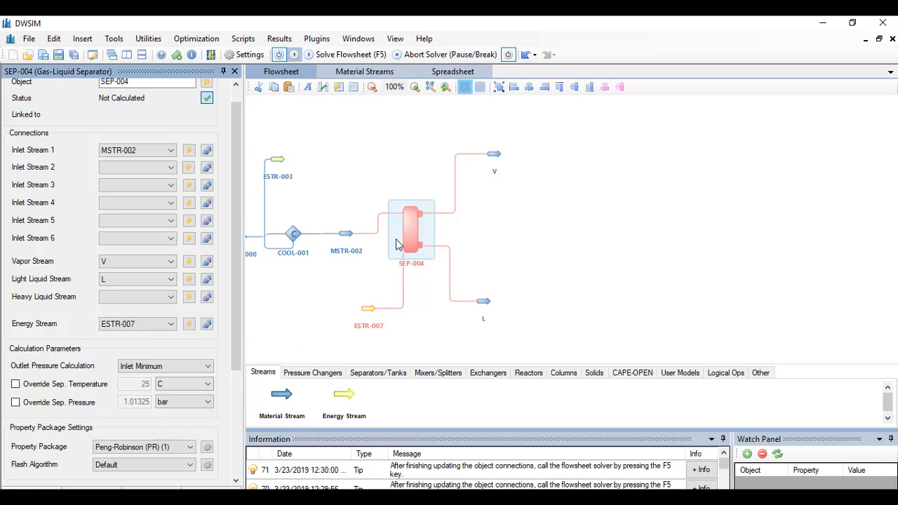
mouse_move(351, 239)
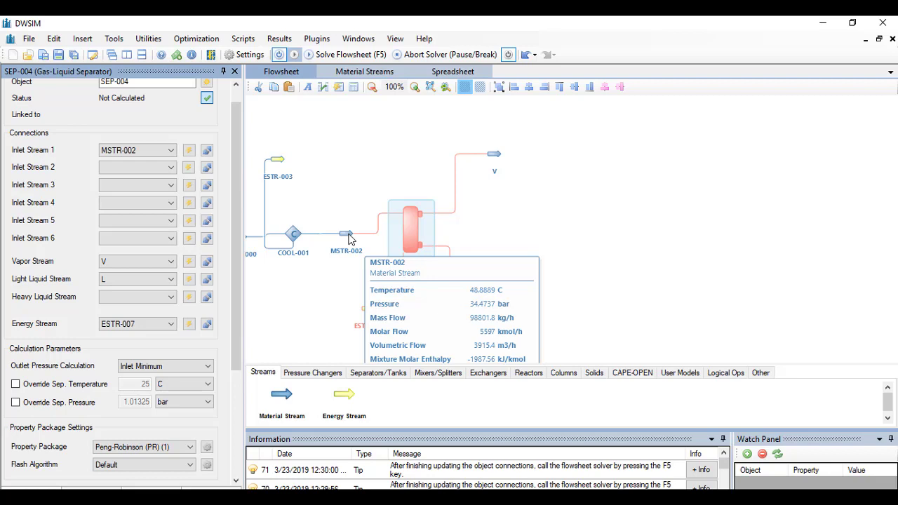
left_click(56, 386)
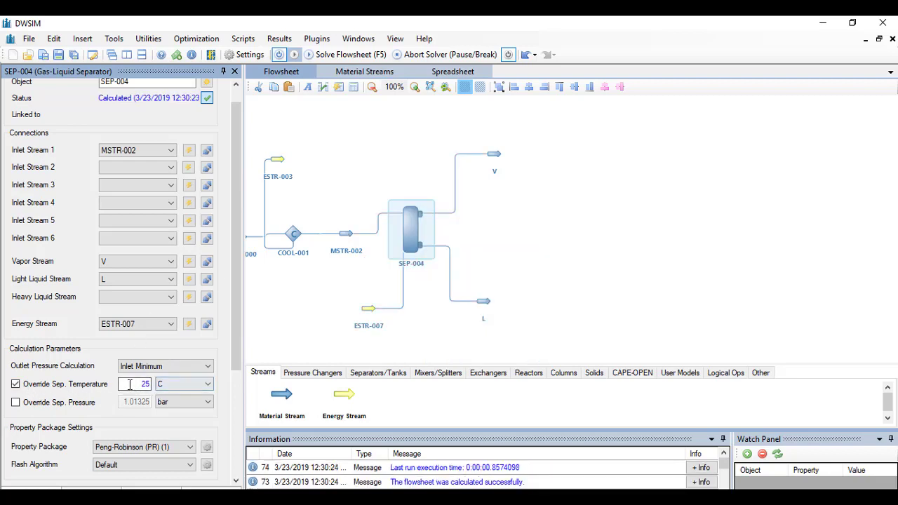
double_click(129, 384)
left_click(196, 384)
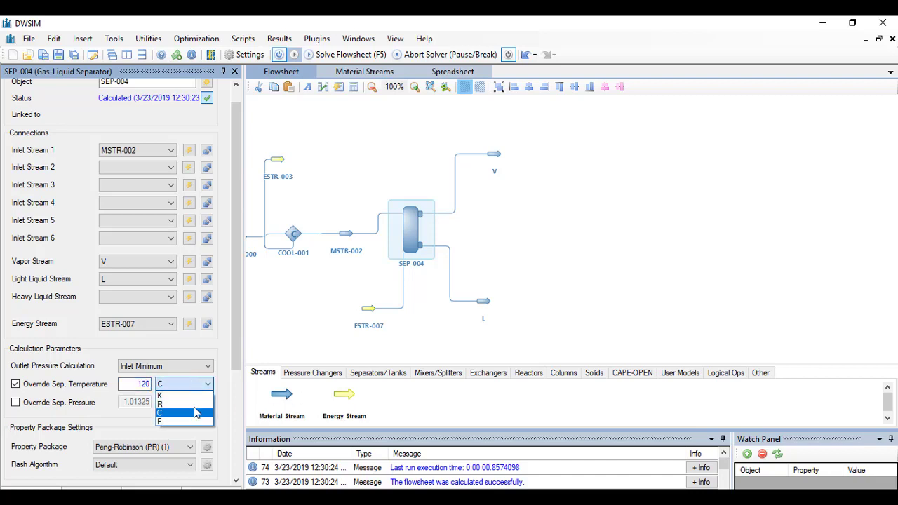
left_click(179, 422)
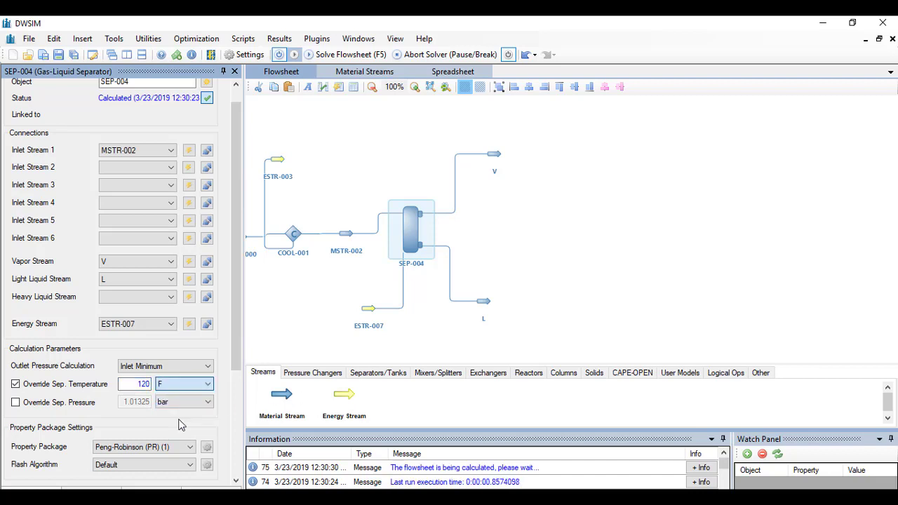
left_click(51, 410)
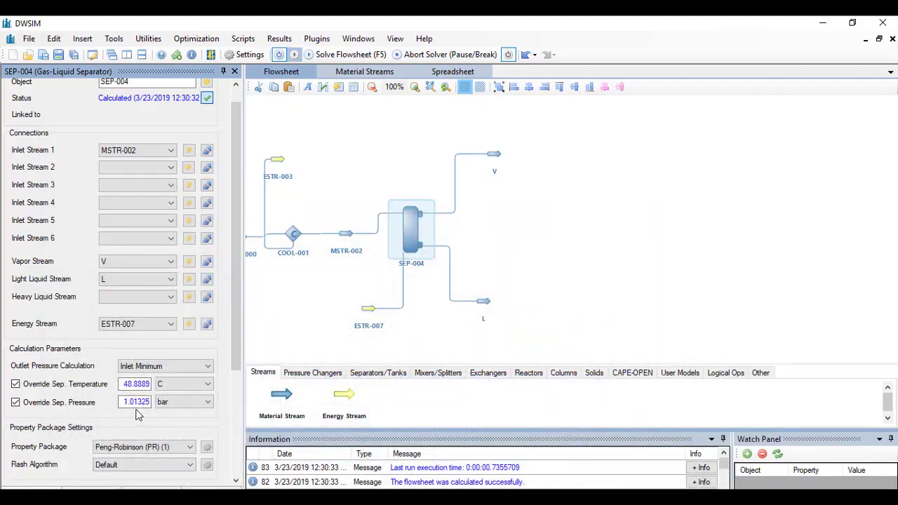
Step: Override SEP-004's separator pressure to 485 psi (33.4395 bar) and let the flowsheet recalculate
double_click(135, 402)
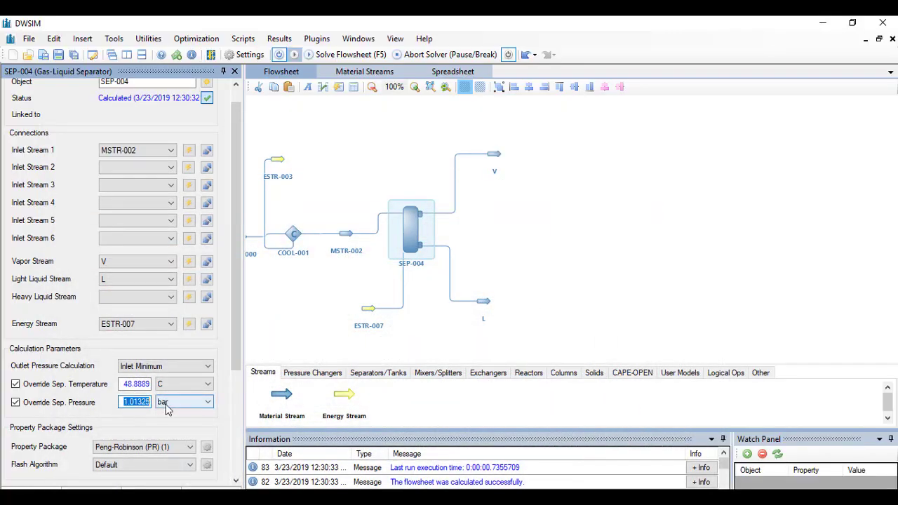
type("485")
left_click(161, 409)
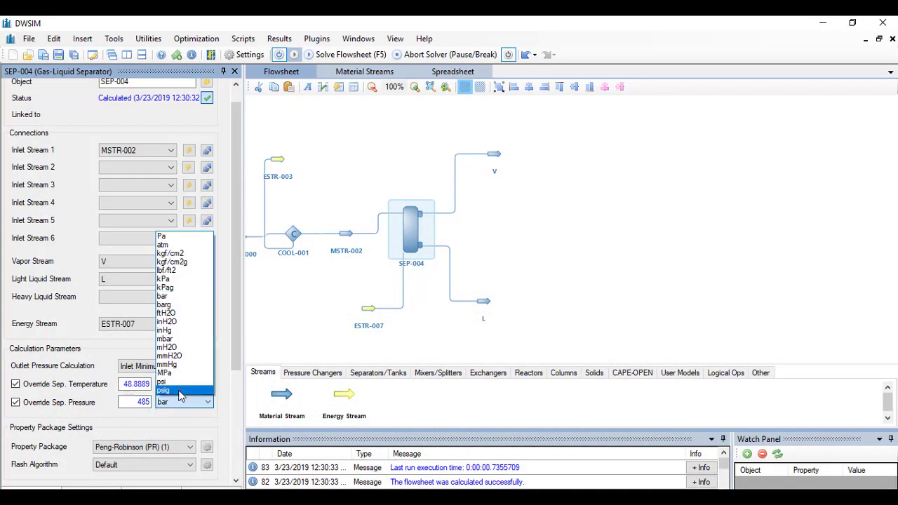
left_click(181, 386)
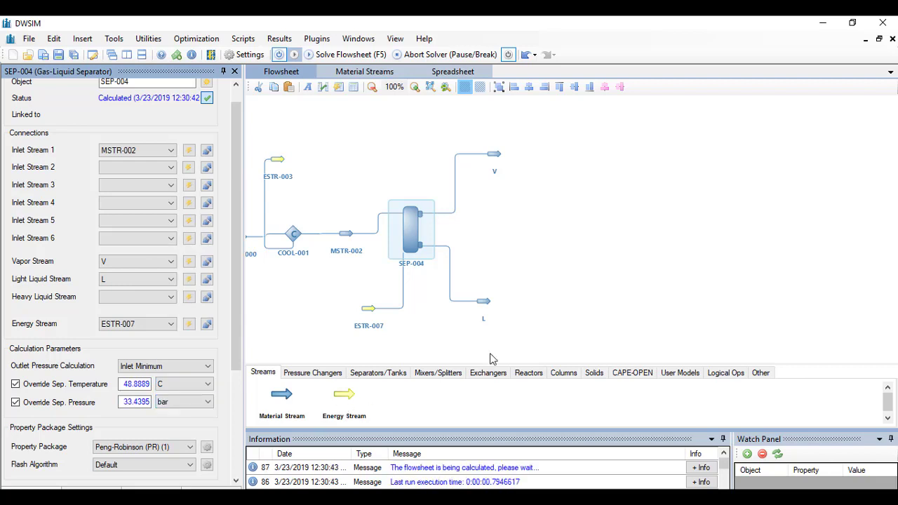
mouse_move(498, 162)
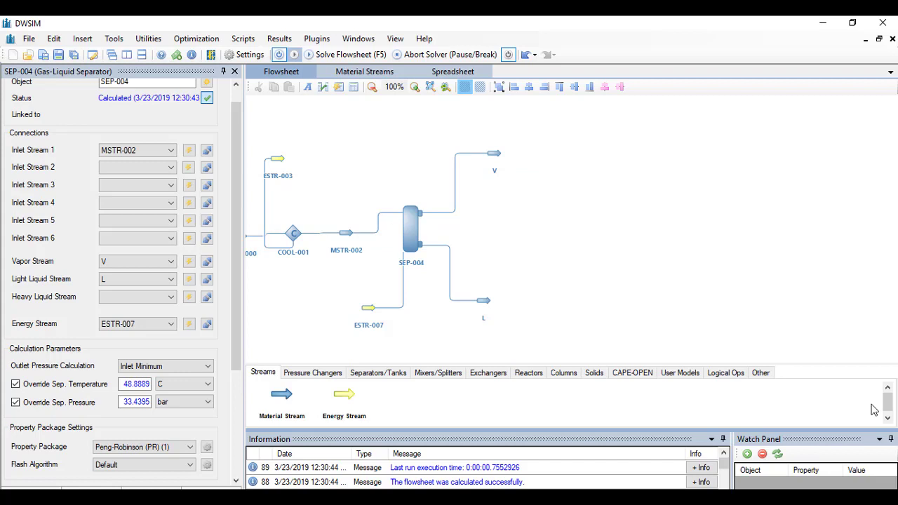
Step: Show vapor stream V's results as mole flows: hydrogen 1774.9805 and methane 3276.2448 kmol/h
left_click(492, 159)
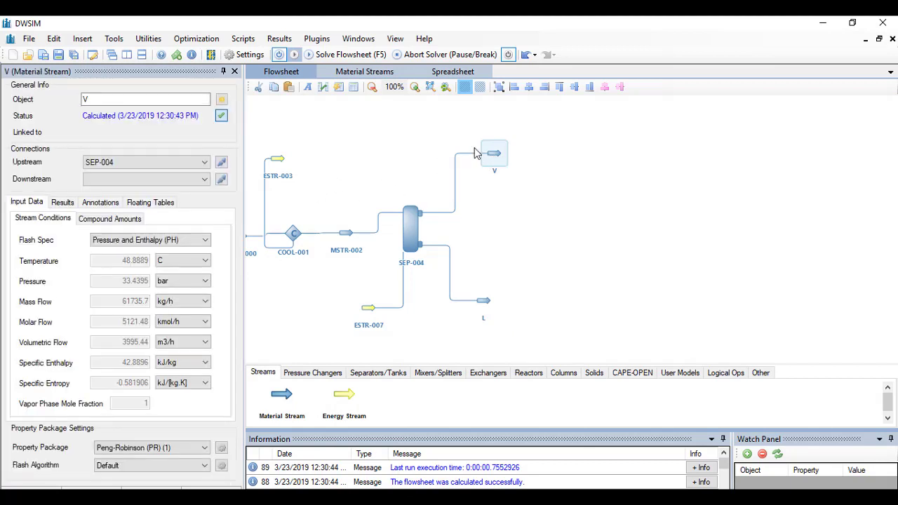
left_click_drag(499, 156, 512, 166)
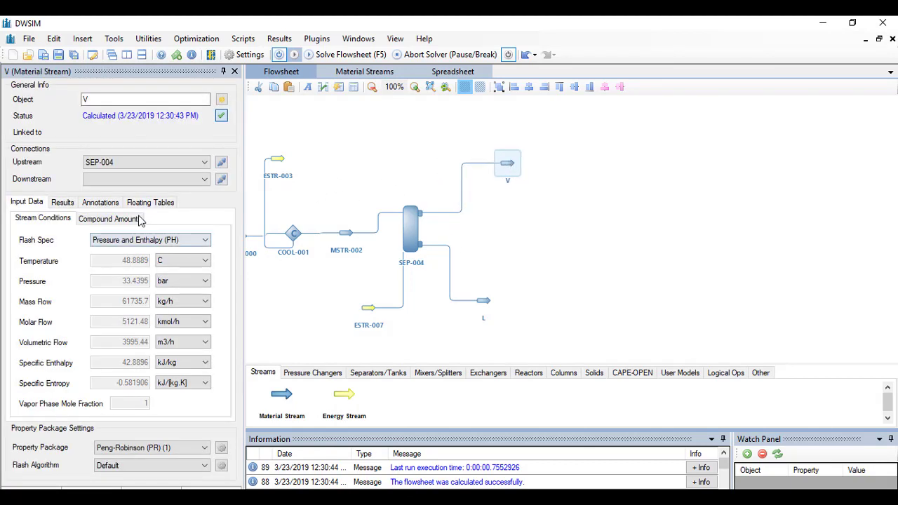
left_click(63, 202)
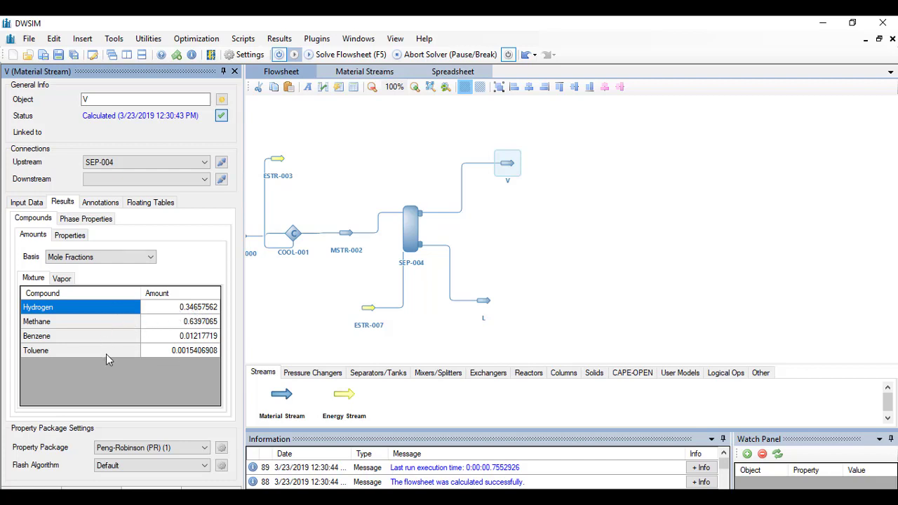
left_click(84, 258)
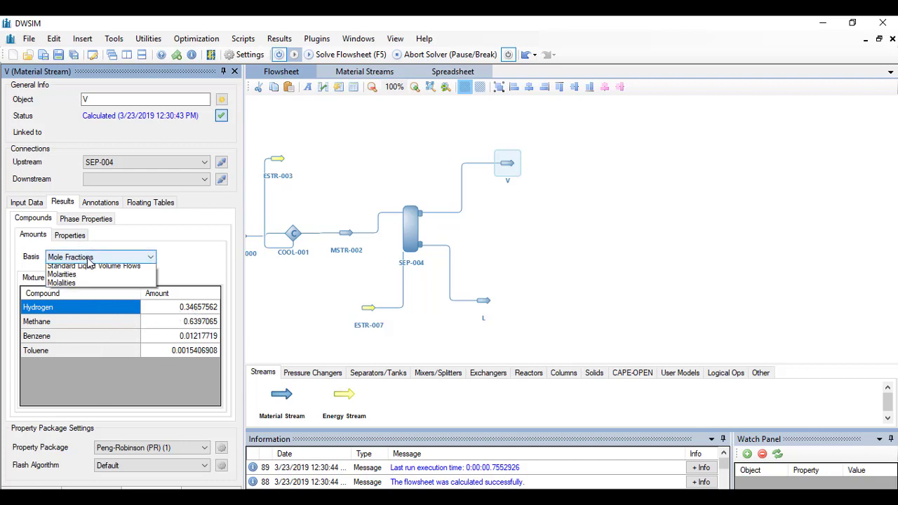
left_click(85, 268)
left_click(89, 258)
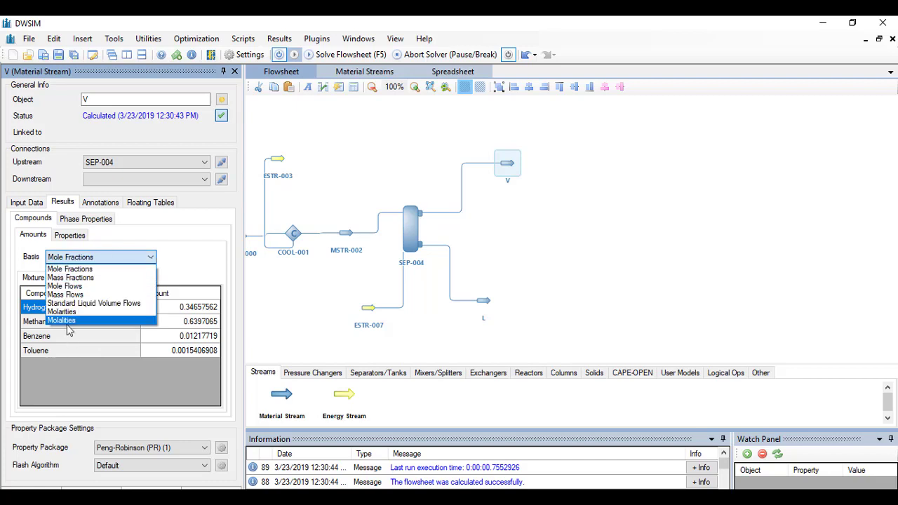
left_click(66, 287)
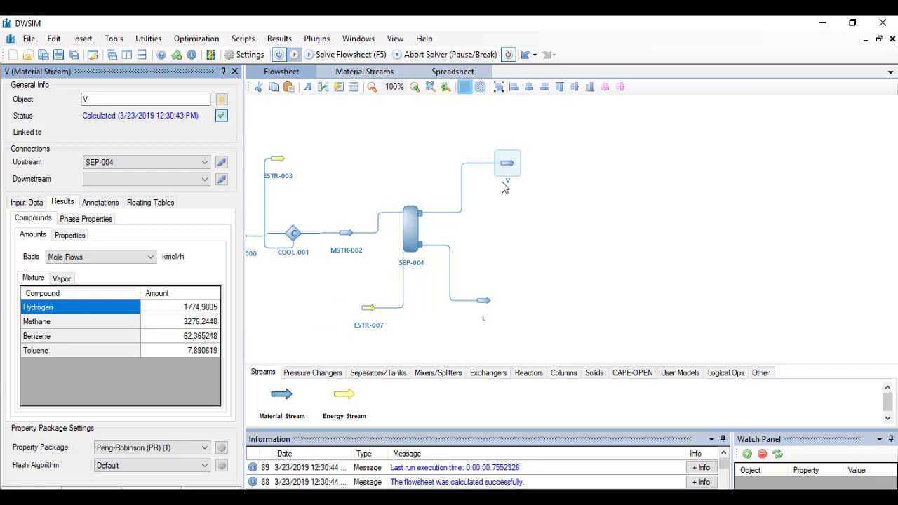
mouse_move(503, 174)
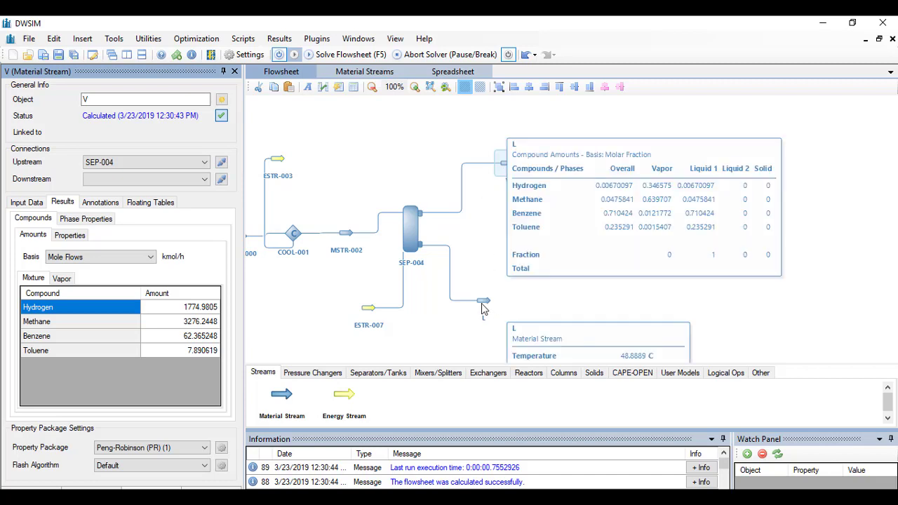
Step: Move liquid stream L up beside V, showing 475.519 kmol/h at 48.8889 C and 33.4395 bar
left_click_drag(484, 303, 532, 239)
mouse_move(526, 251)
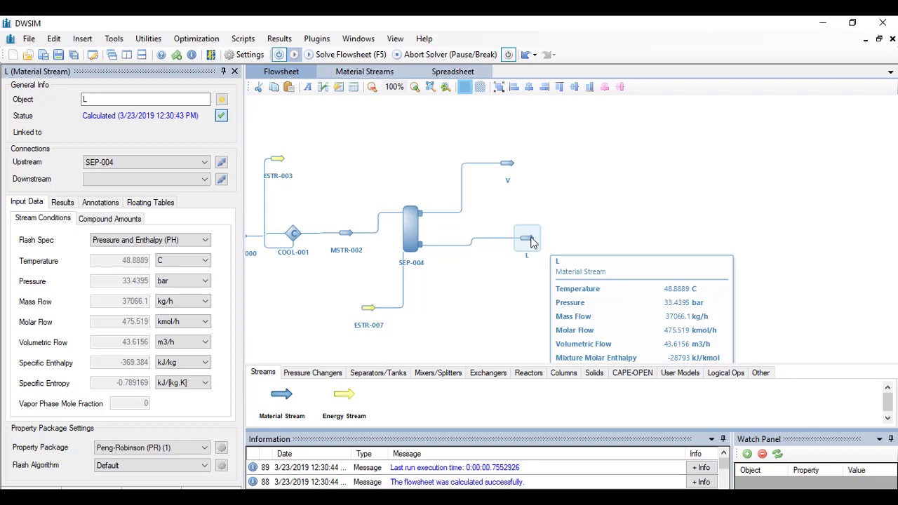
left_click_drag(531, 242, 535, 221)
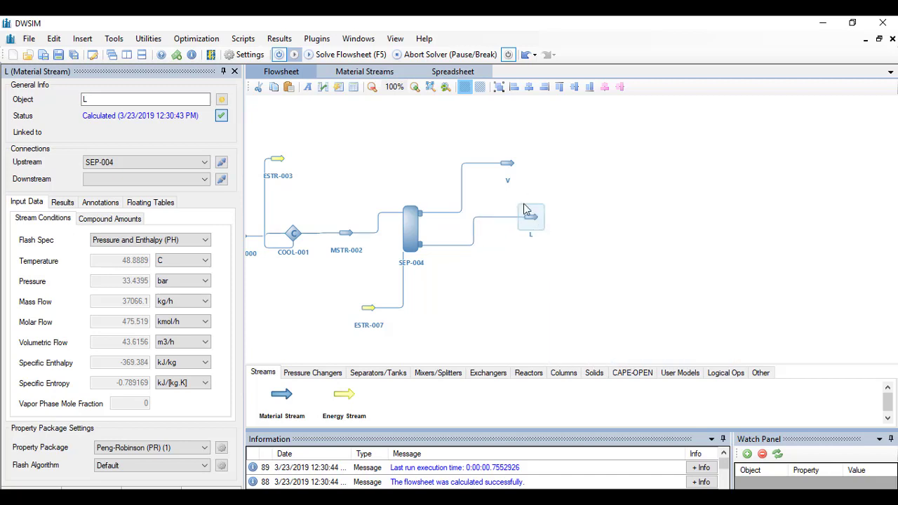
Step: Display stream L's mole fractions (benzene 0.7104243, toluene 0.23529066) and pan the flowsheet into full view
mouse_move(531, 216)
left_click(510, 169)
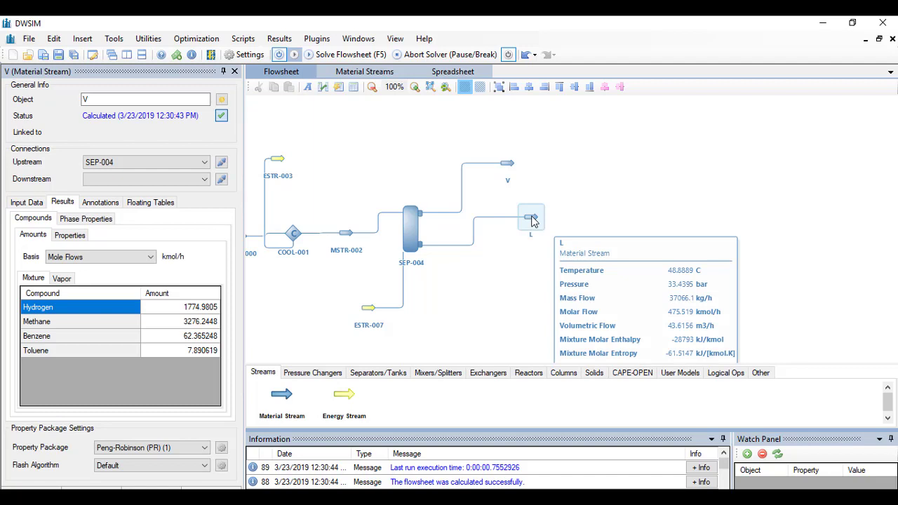
left_click(531, 218)
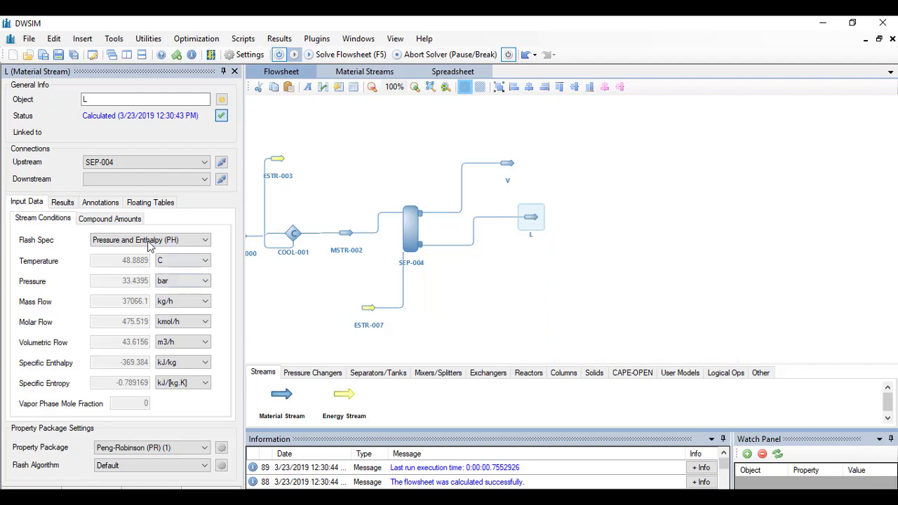
left_click(85, 223)
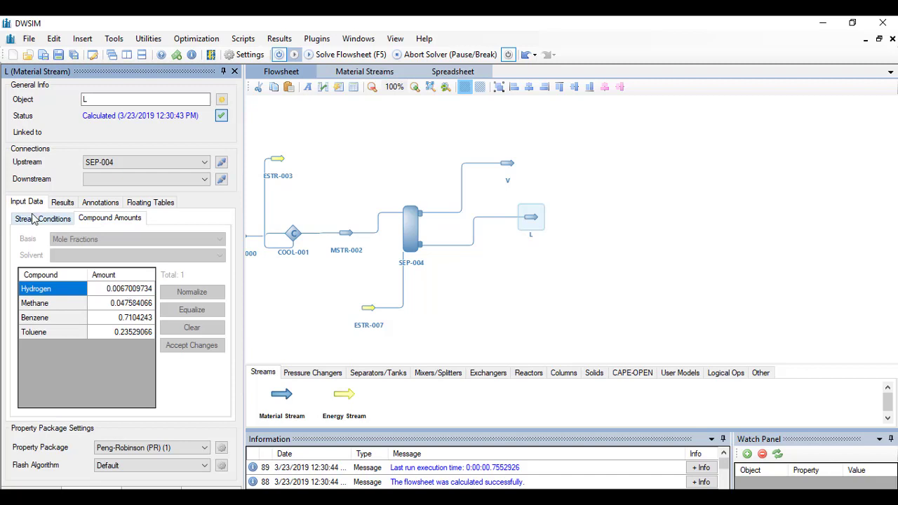
left_click(60, 203)
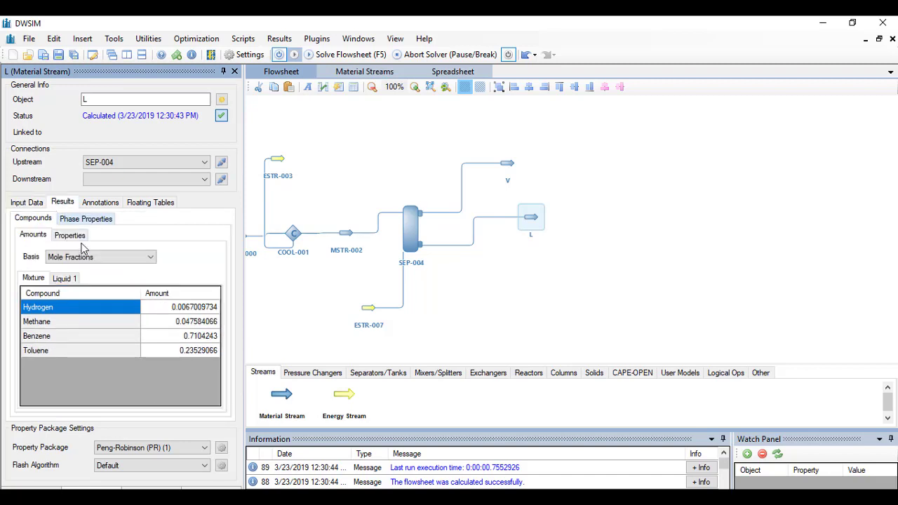
left_click(128, 259)
left_click(128, 259)
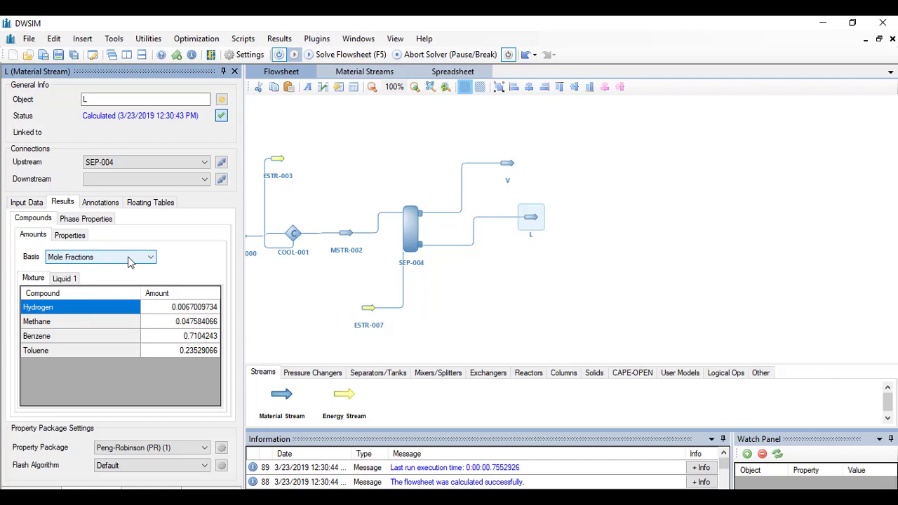
left_click(128, 258)
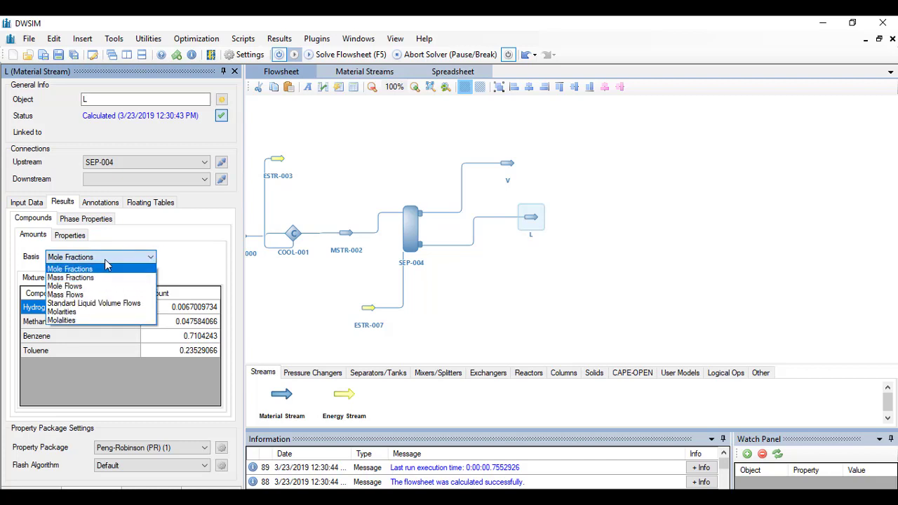
left_click(441, 277)
left_click_drag(504, 297, 612, 297)
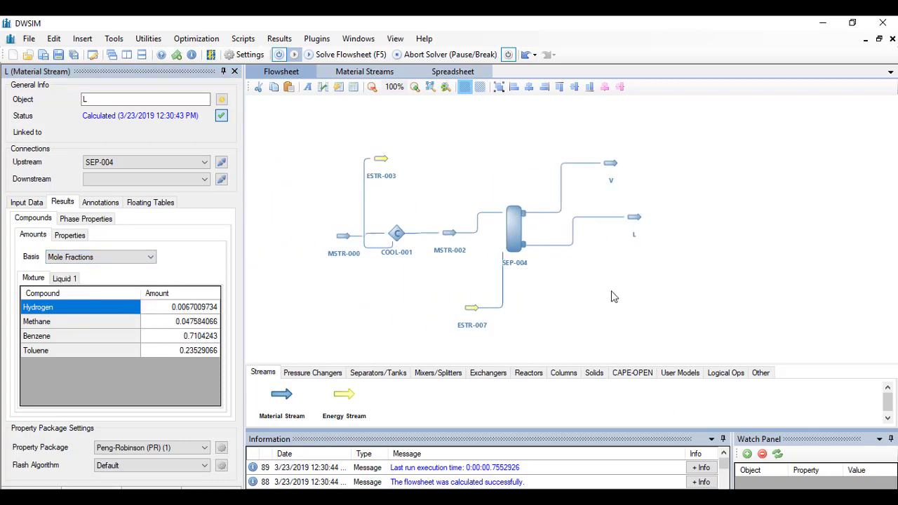
right_click(611, 292)
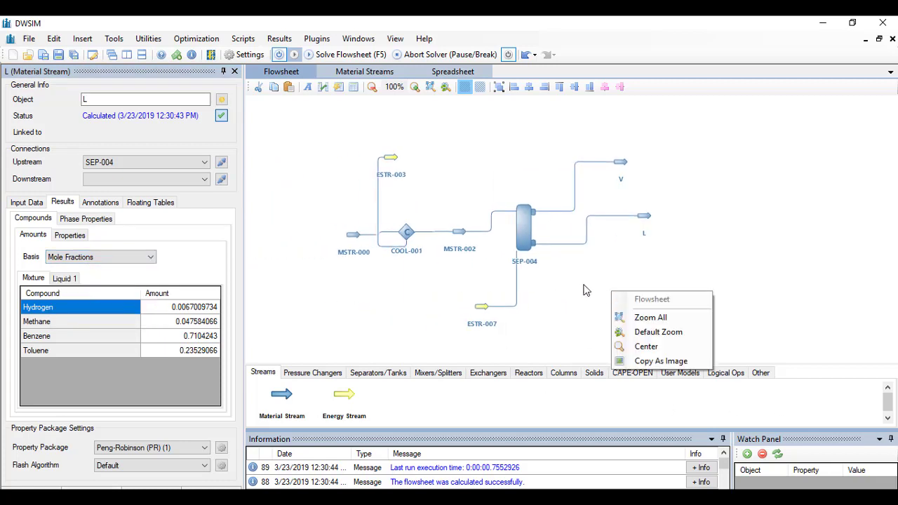